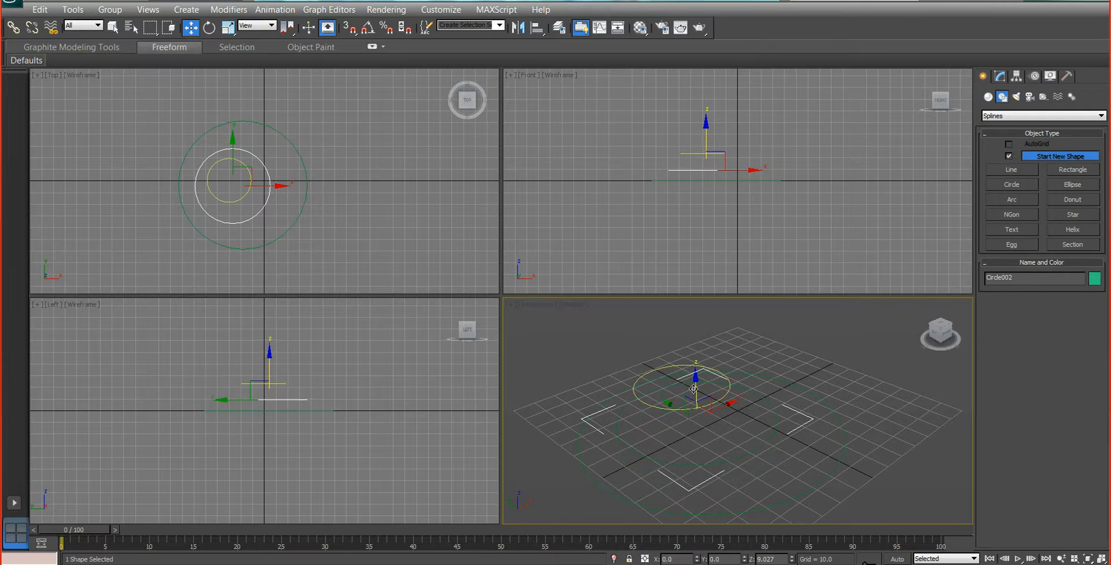
- Create a Terrain compound object from the lowest, largest circle, adding the middle and top circles as reference operands
left_click(841, 438)
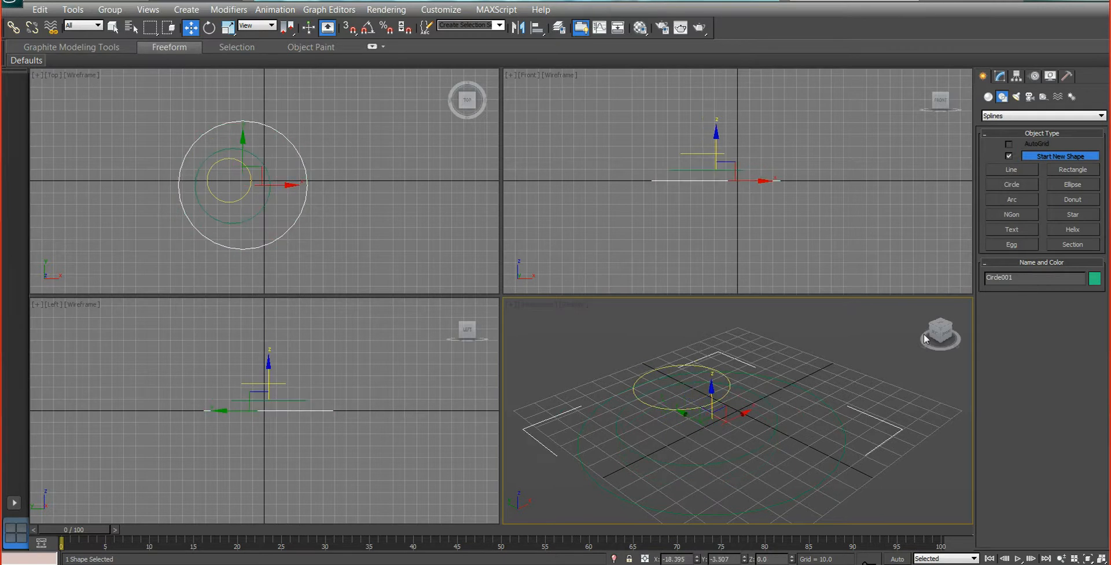
left_click(987, 96)
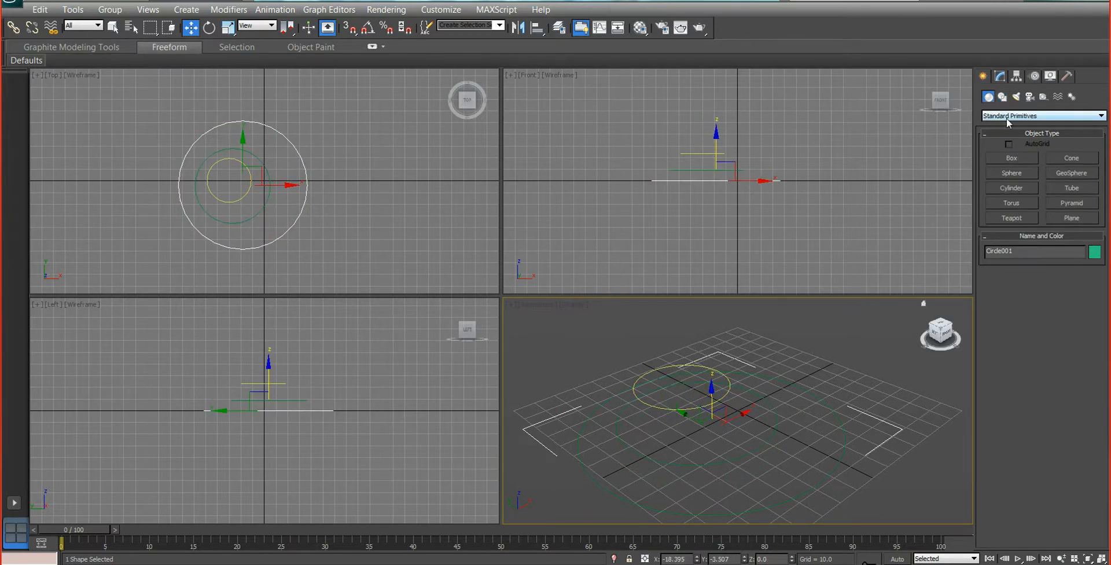
left_click(1007, 119)
left_click(1009, 138)
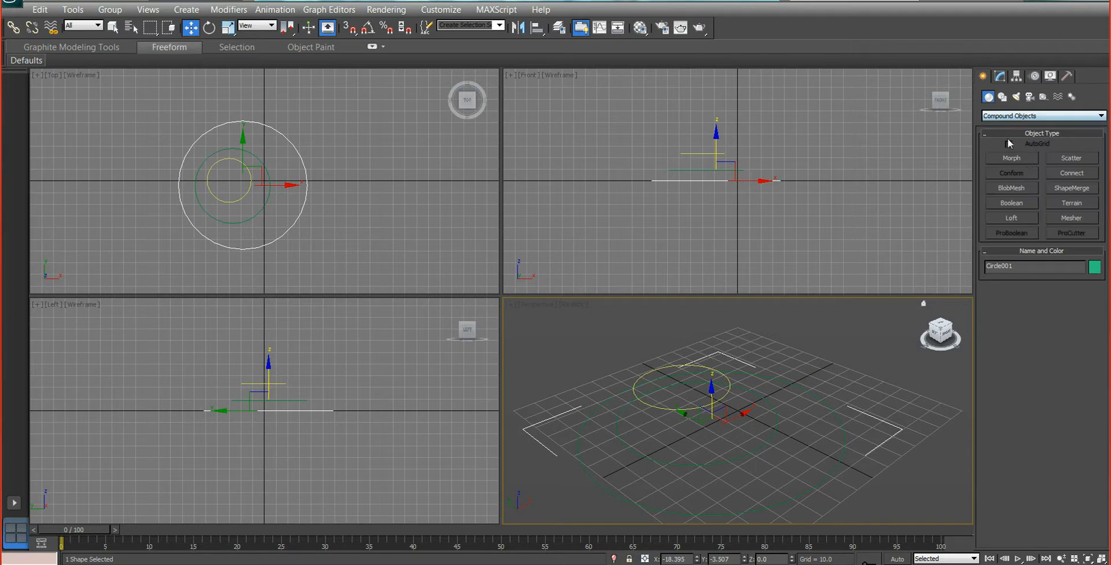
left_click(1065, 206)
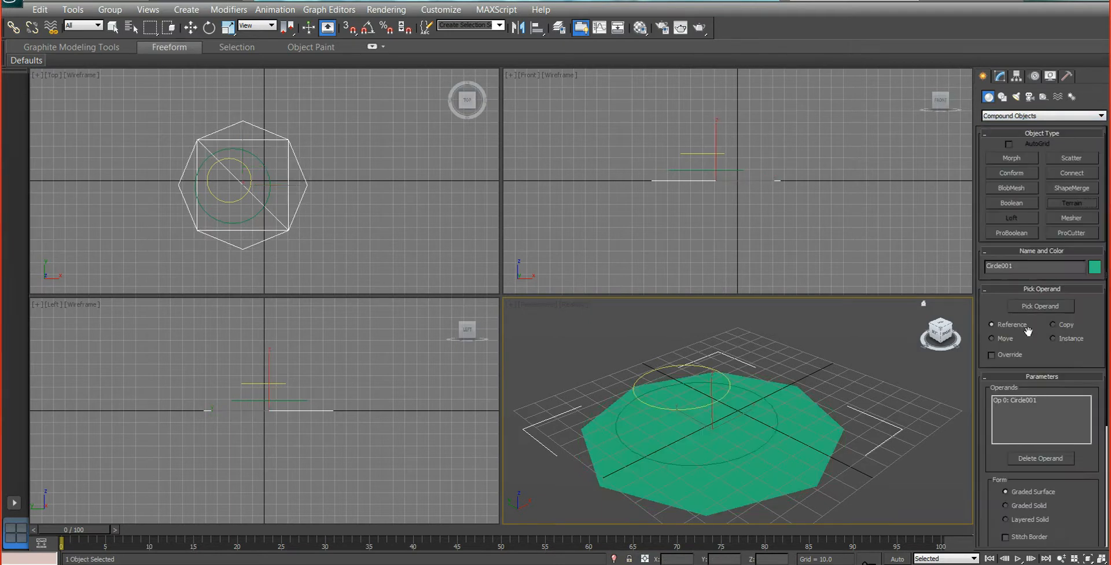
left_click(1039, 306)
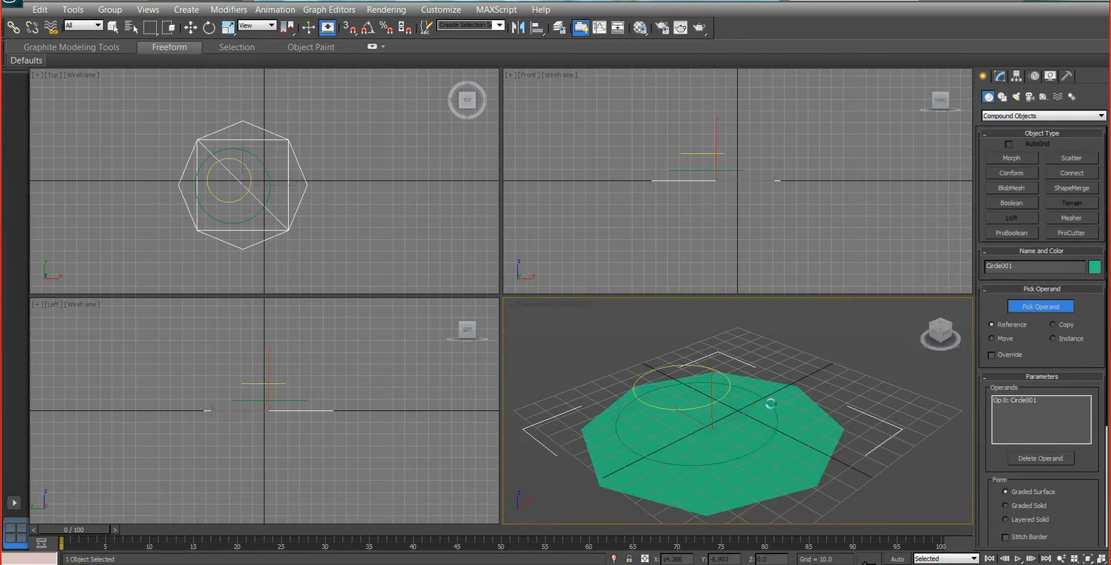
left_click(722, 374)
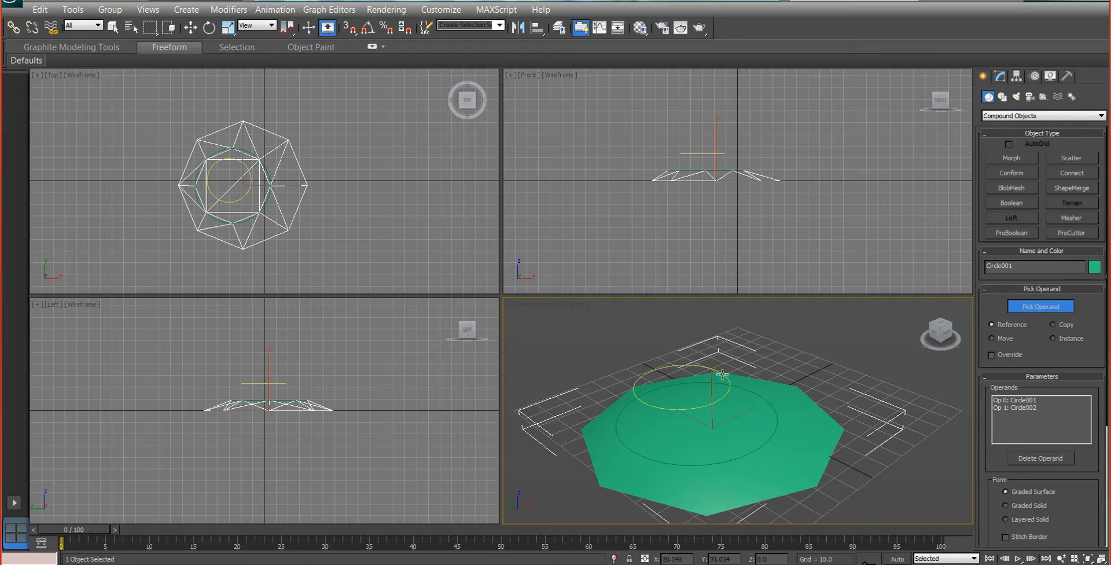
left_click(720, 373)
- Convert the terrain object to an Editable Poly
left_click(1000, 78)
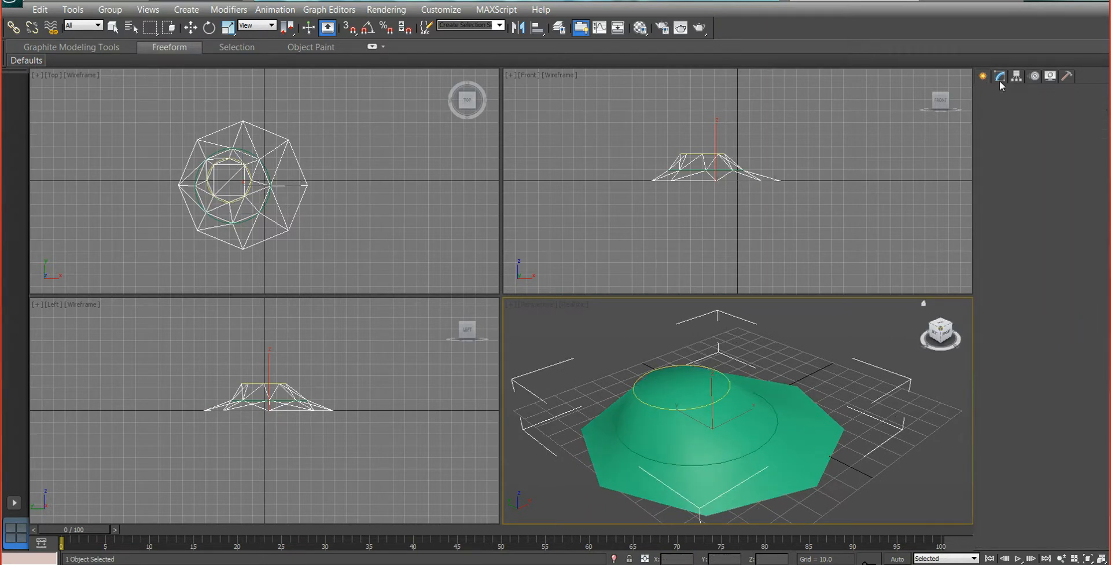
right_click(1012, 134)
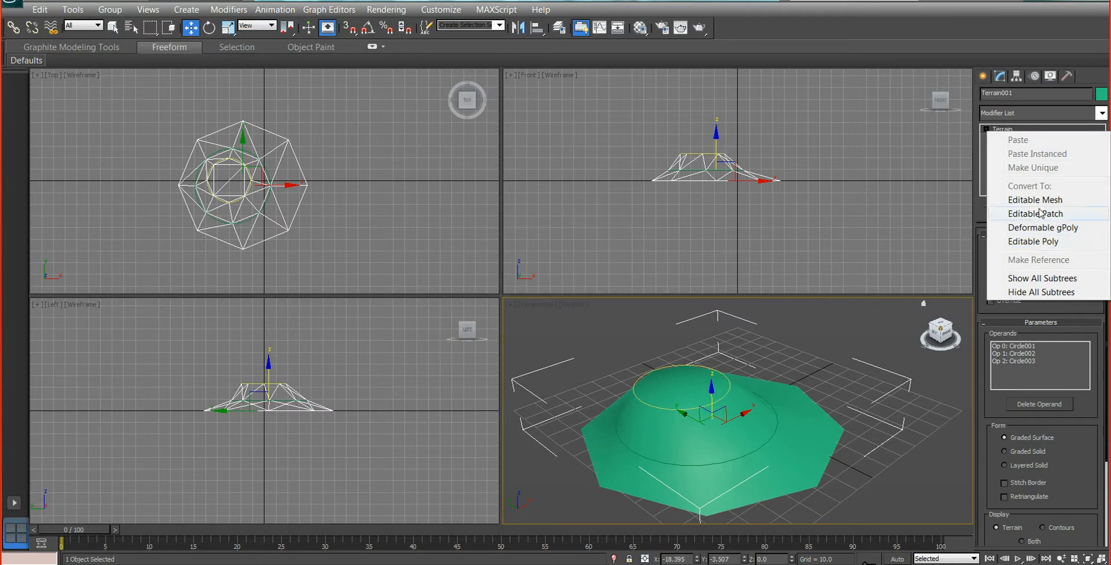
left_click(1040, 246)
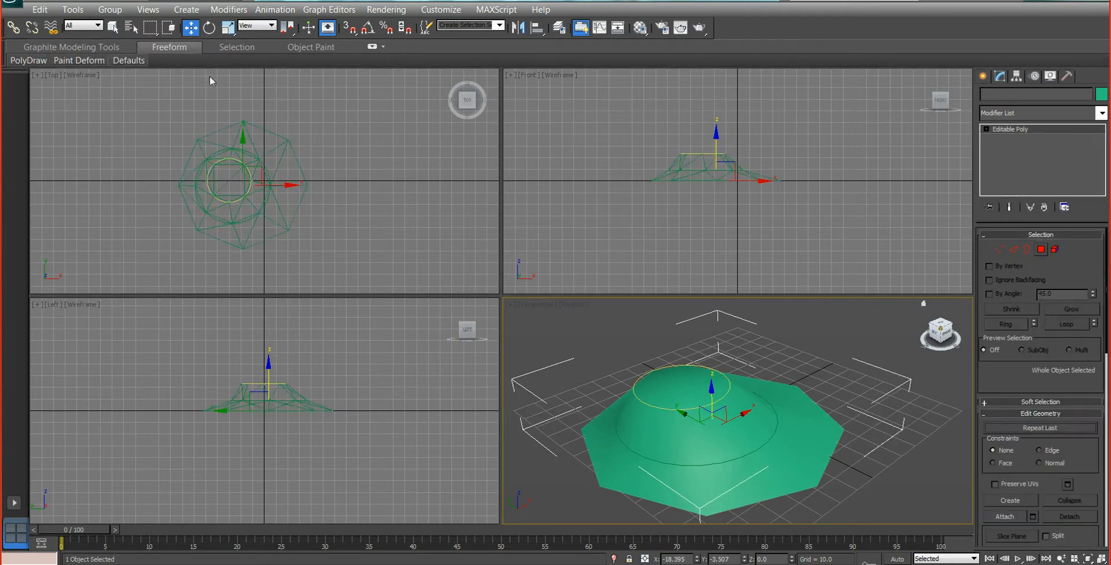
- Save the scene as a new 3ds Max file in the scenes folder
left_click(9, 6)
left_click(10, 6)
left_click(12, 7)
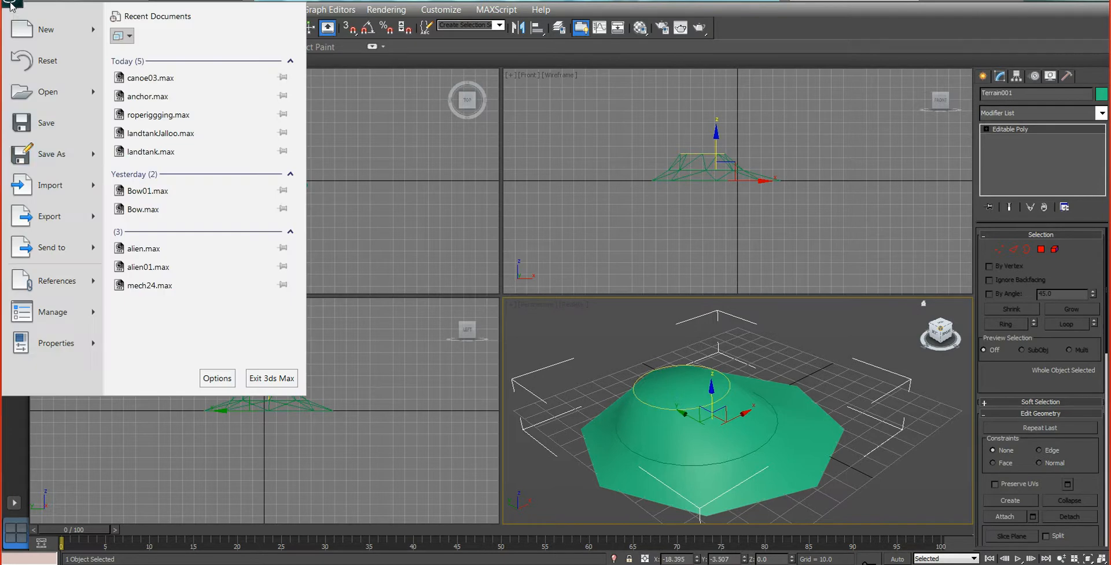
left_click(64, 154)
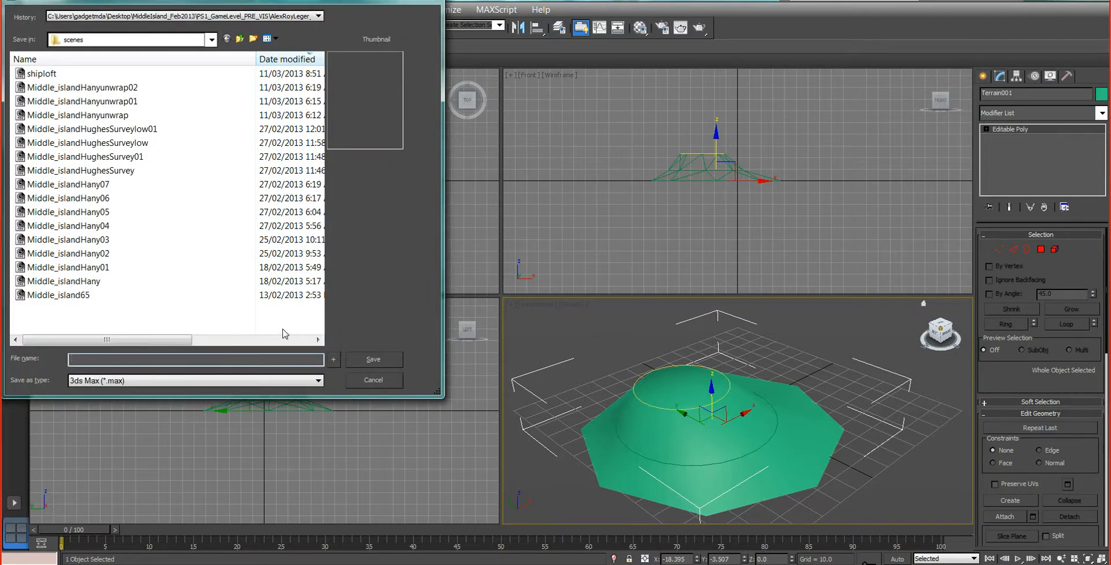
key("Return")
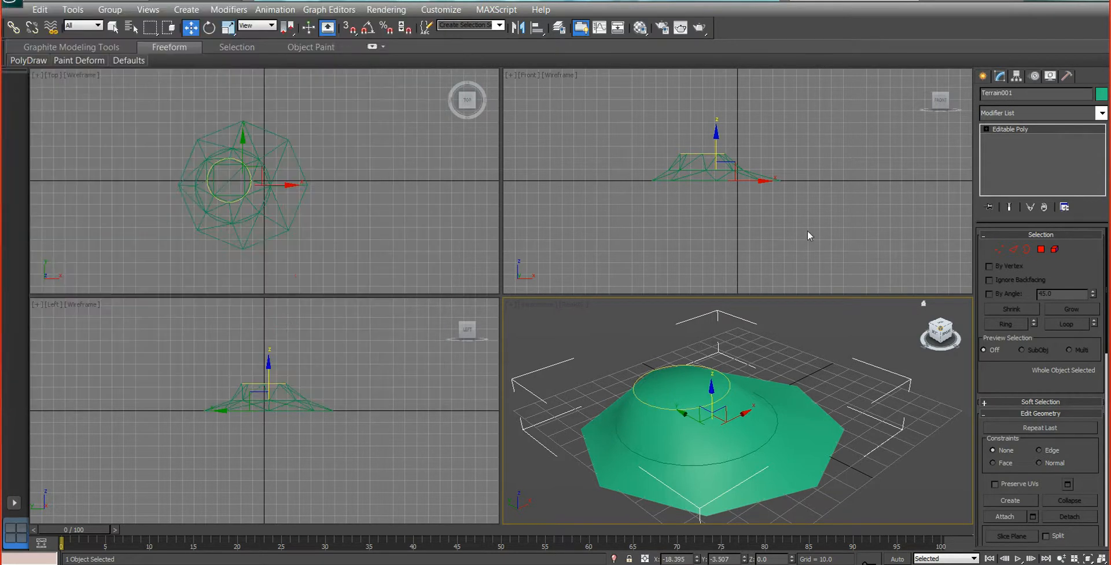
- Apply an Unwrap UVW modifier to the terrain
left_click(640, 28)
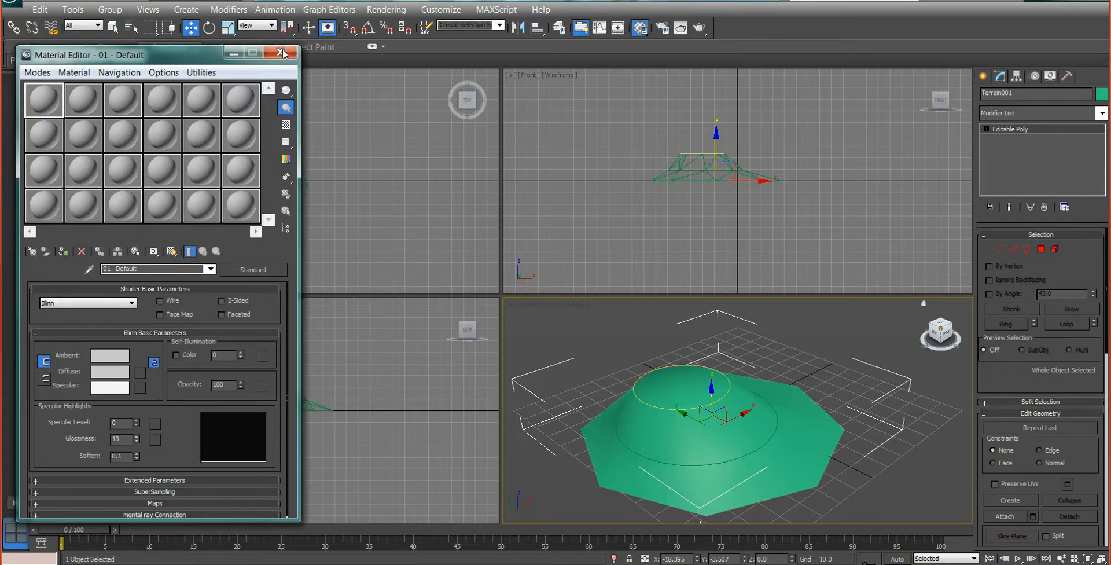
left_click(282, 52)
left_click(1101, 113)
scroll(1039, 335, "down", 10)
scroll(1005, 446, "down", 7)
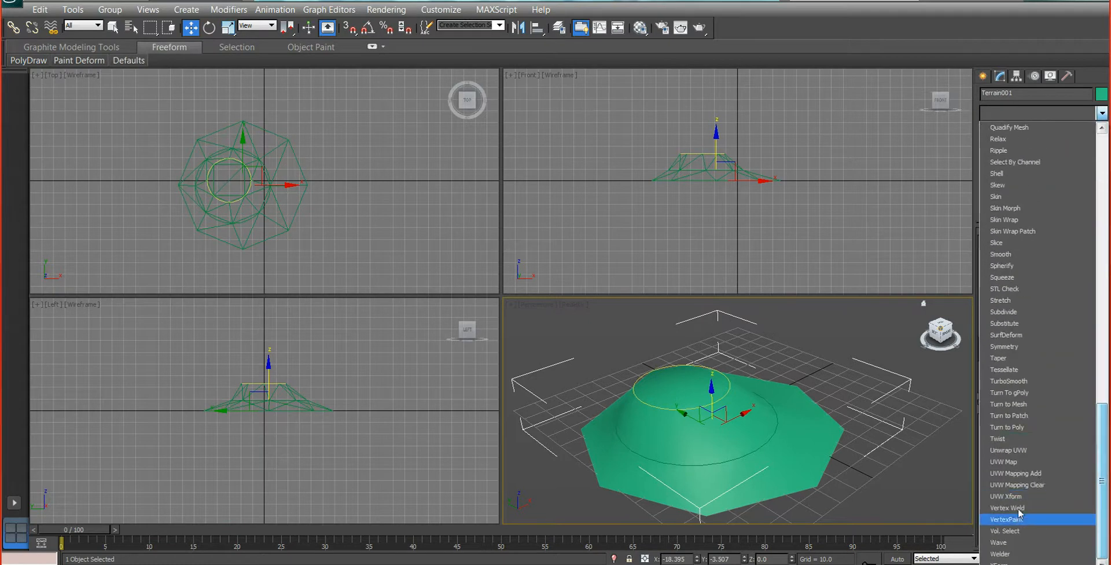
left_click(1005, 449)
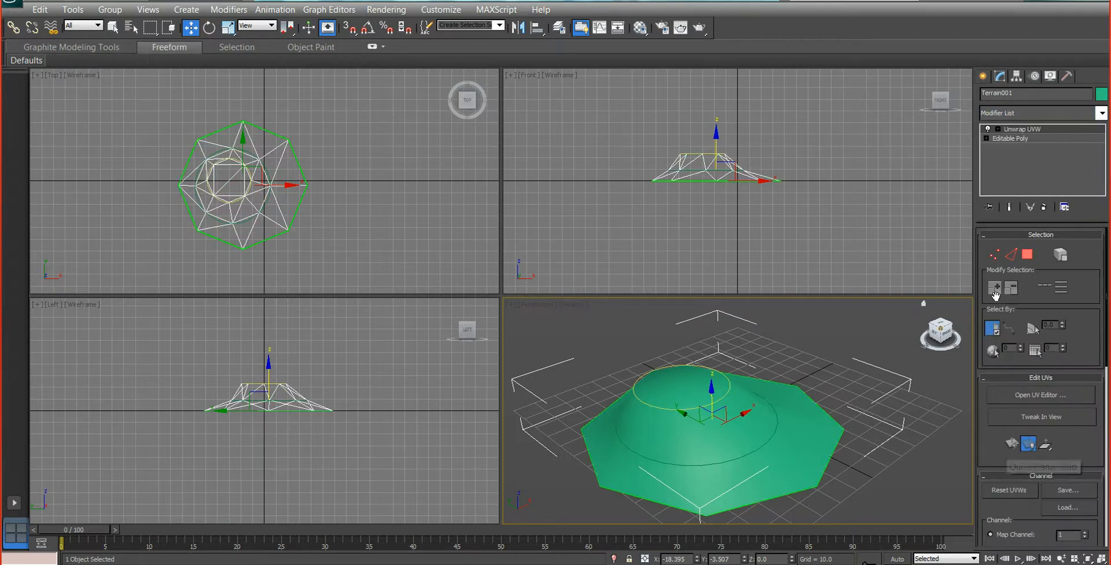
scroll(749, 438, "up", 4)
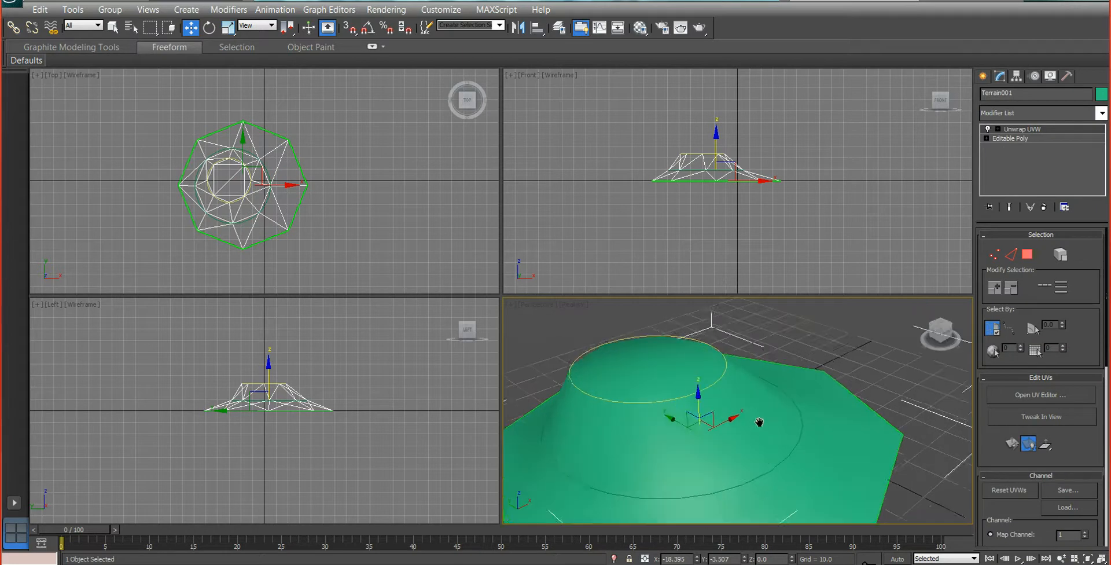
scroll(761, 422, "down", 4)
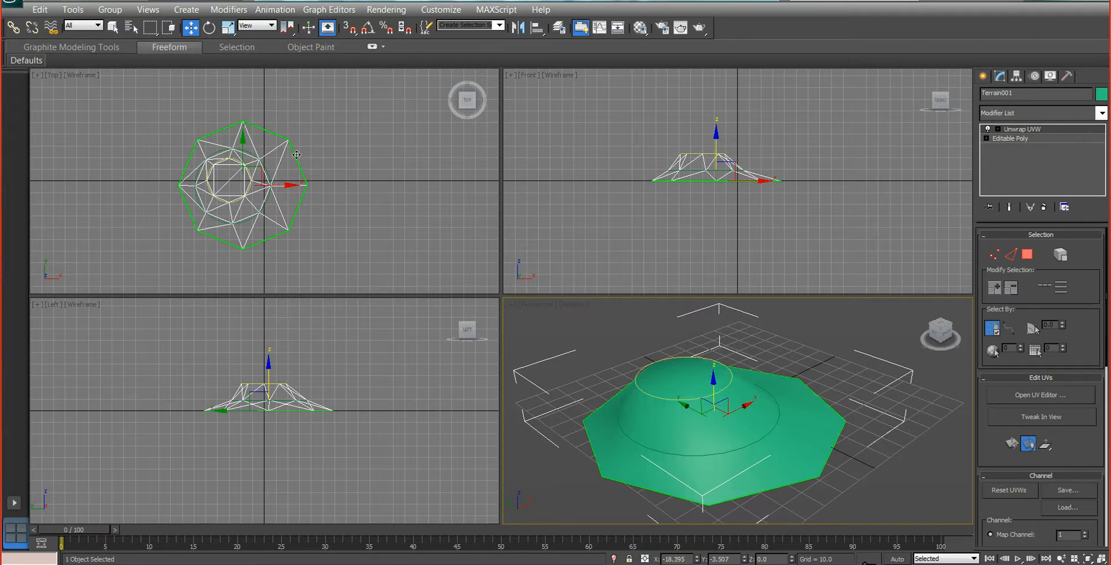
- Switch the terrain's Unwrap UVW modifier to Face level and select its faces
left_click(1026, 253)
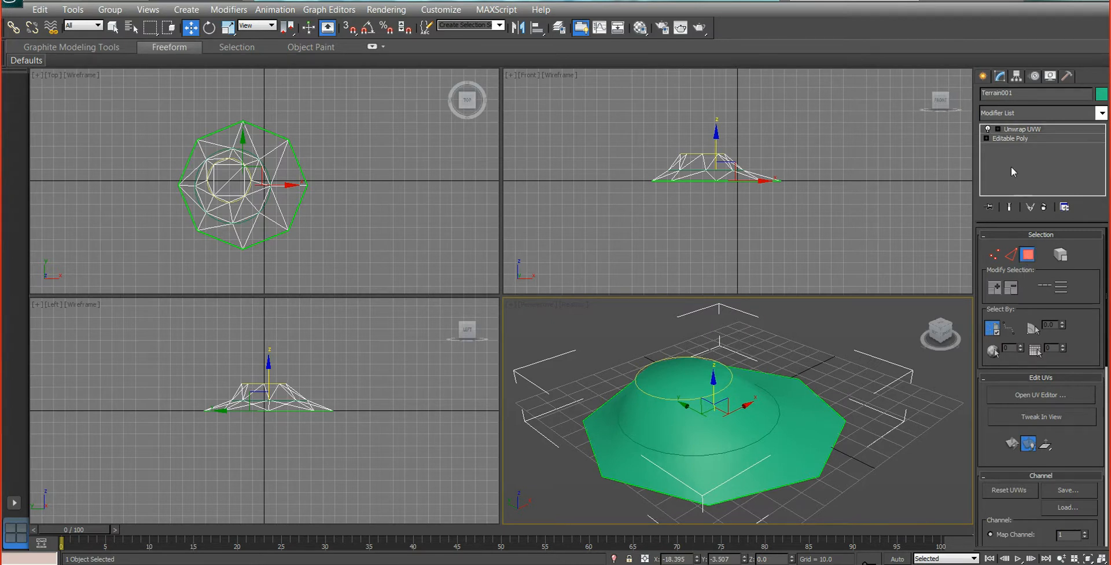
left_click(997, 128)
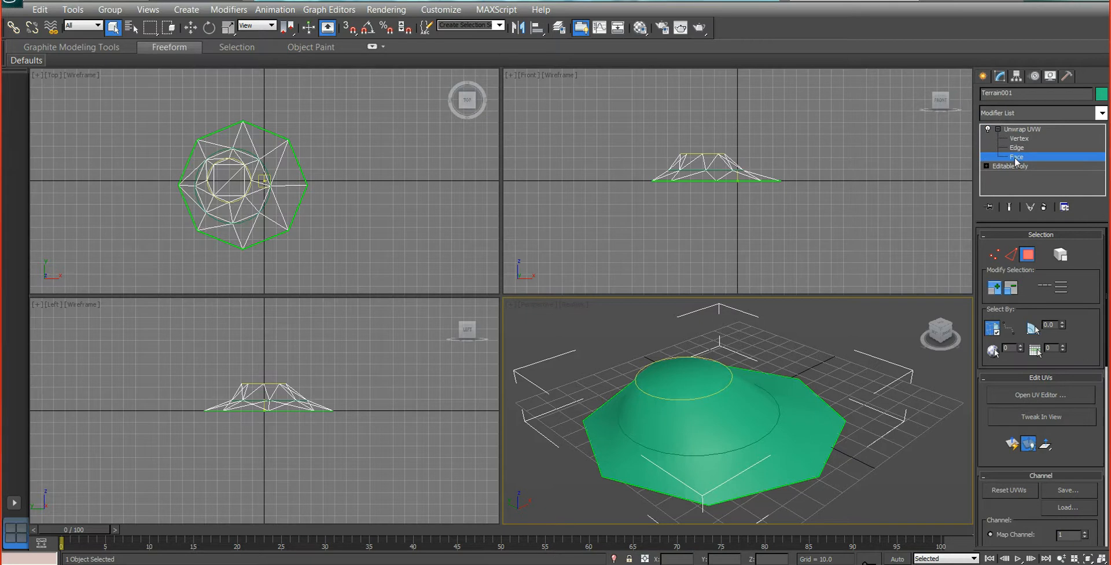
left_click(1014, 157)
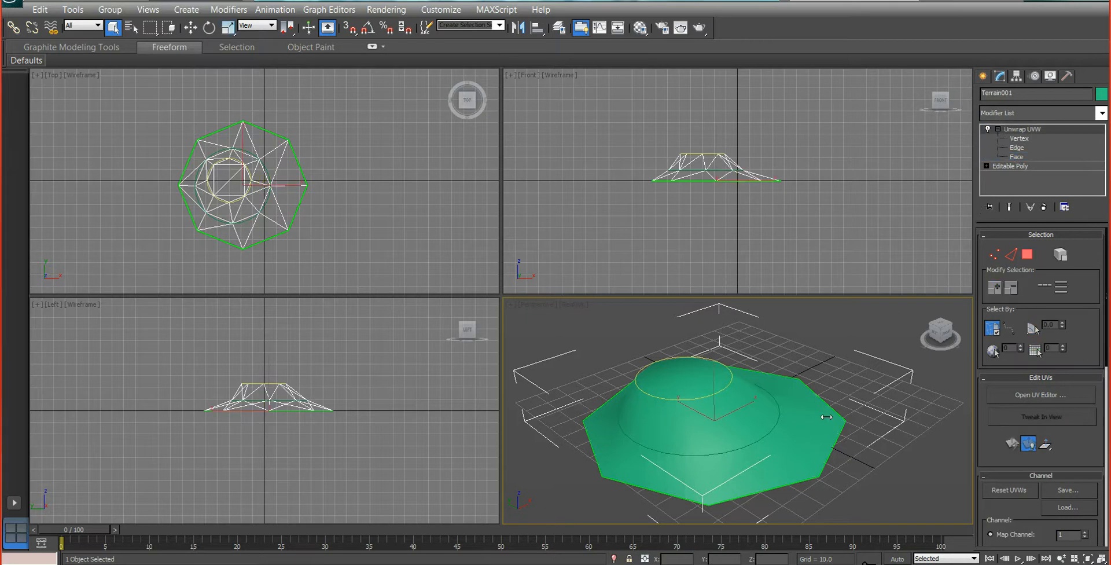
key("ctrl+a")
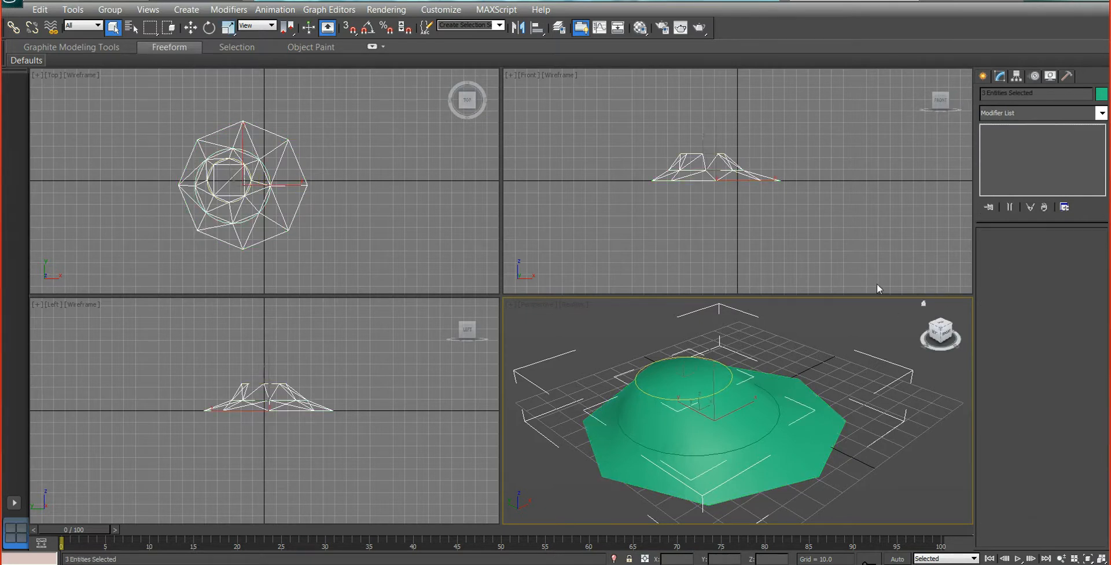
left_click(812, 399)
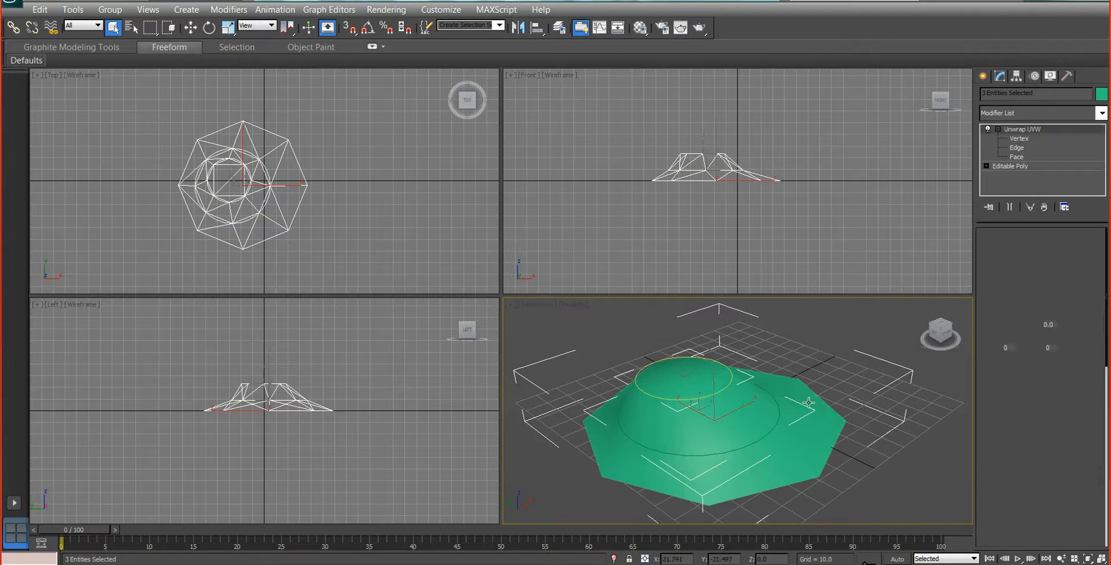
left_click(1027, 254)
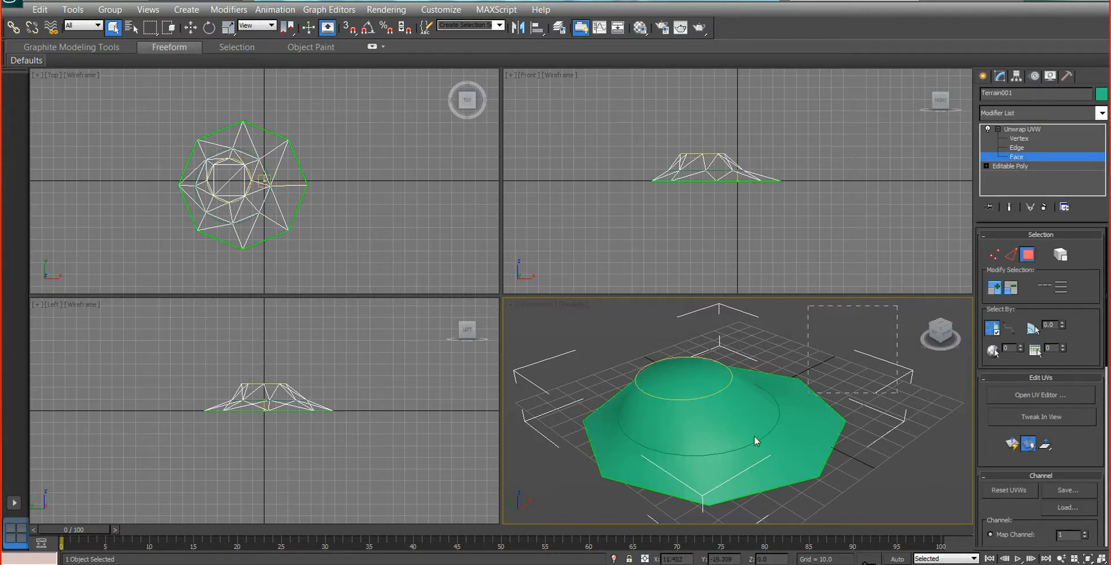
key("ctrl+a")
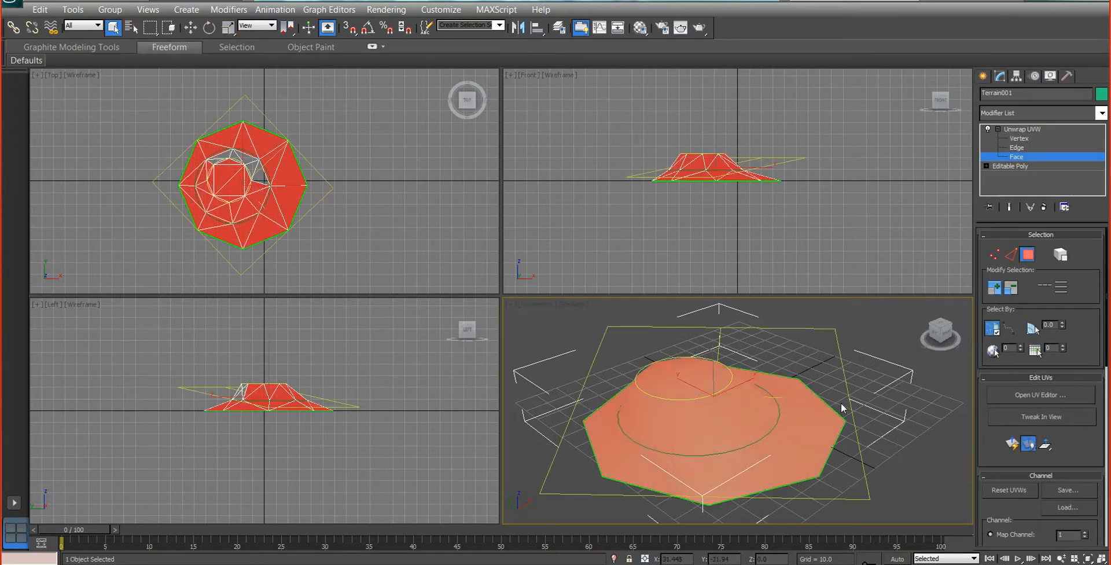
- Open the UV editor and reselect every terrain face from a view above the model
left_click(1061, 391)
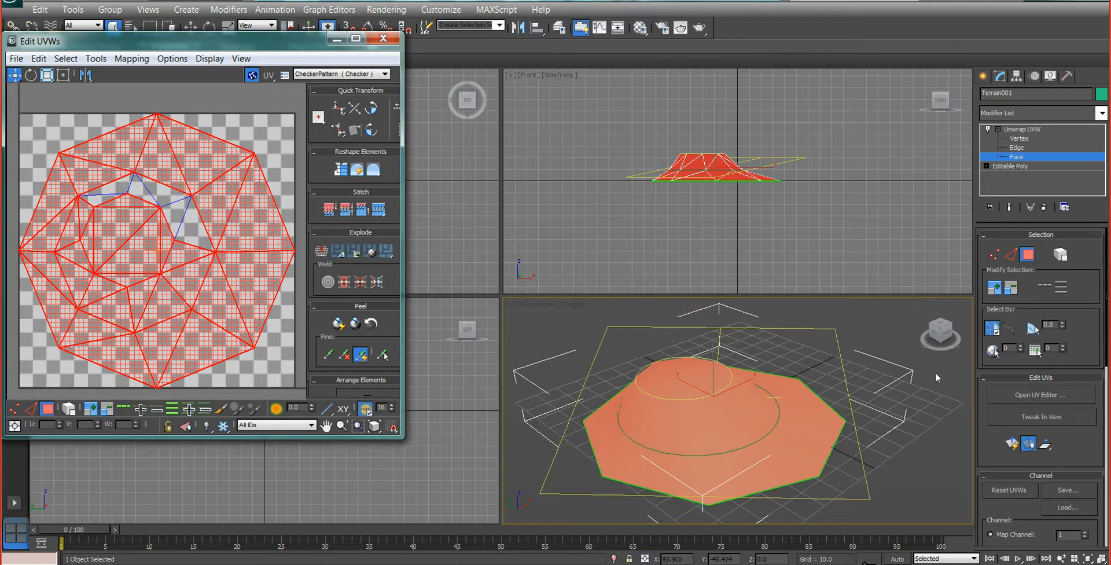
left_click(874, 387)
middle_click_drag(873, 387, 877, 432, "alt")
scroll(877, 433, "down", 5)
left_click_drag(630, 331, 869, 509)
scroll(102, 212, "down", 2)
scroll(108, 208, "up", 2)
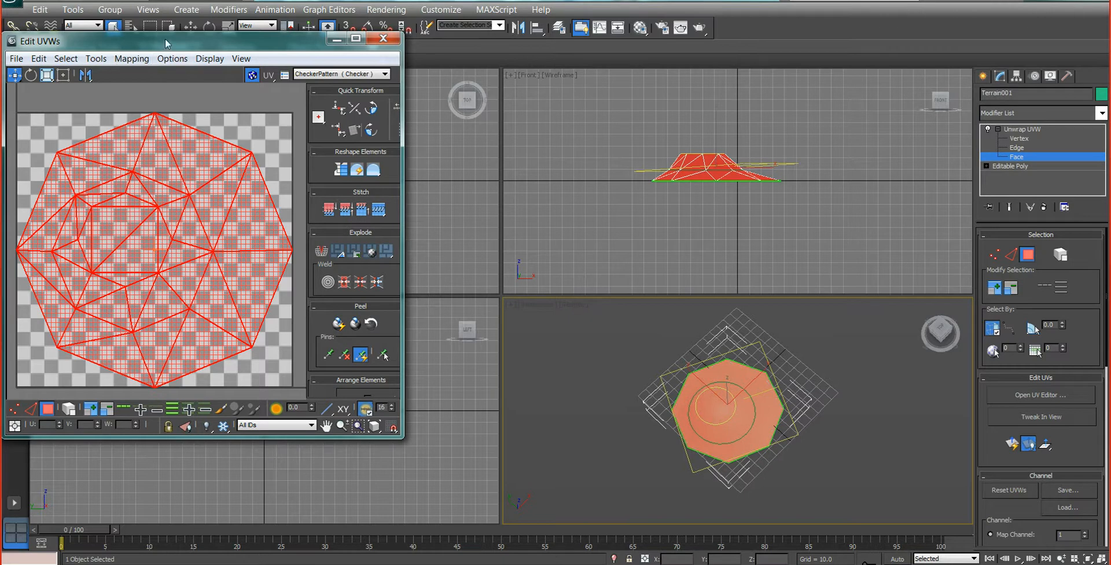
- Pelt map the selected terrain faces, run the pelt simulation and relax, and commit the result
left_click_drag(163, 45, 217, 27)
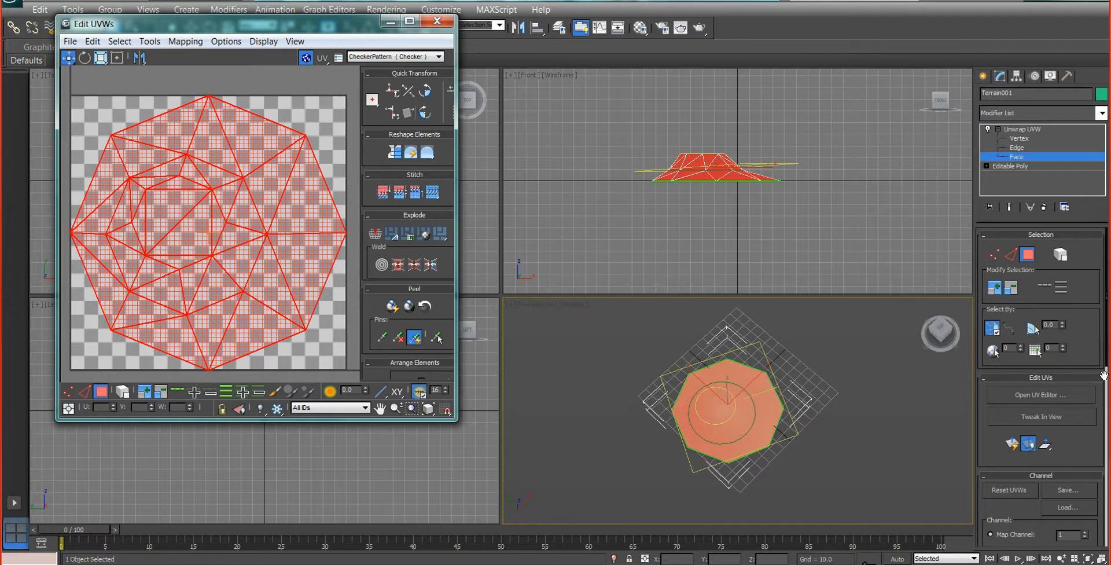
left_click_drag(1102, 374, 1093, 159)
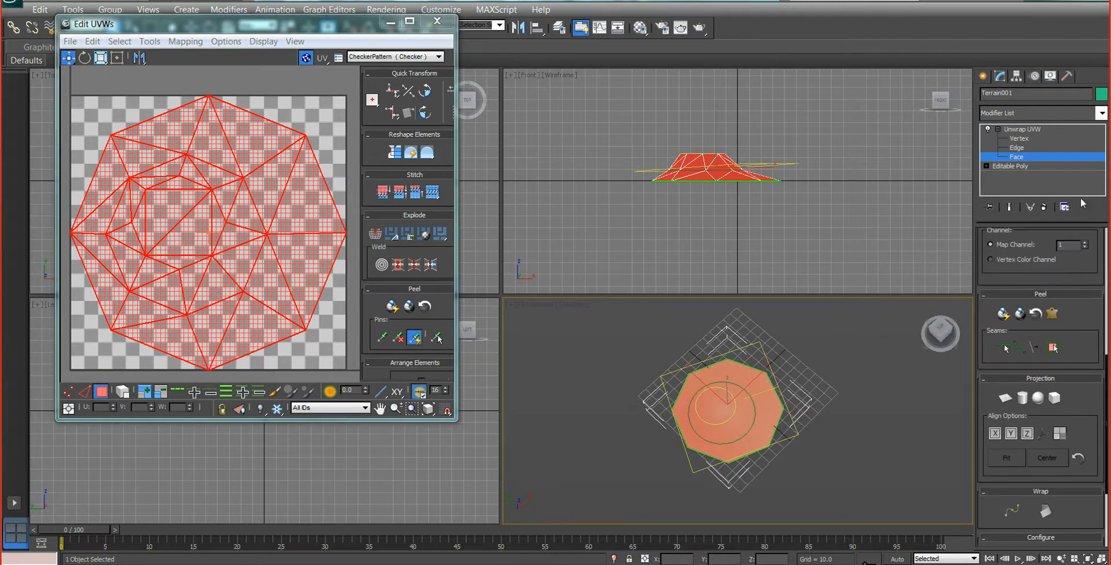
left_click(1051, 314)
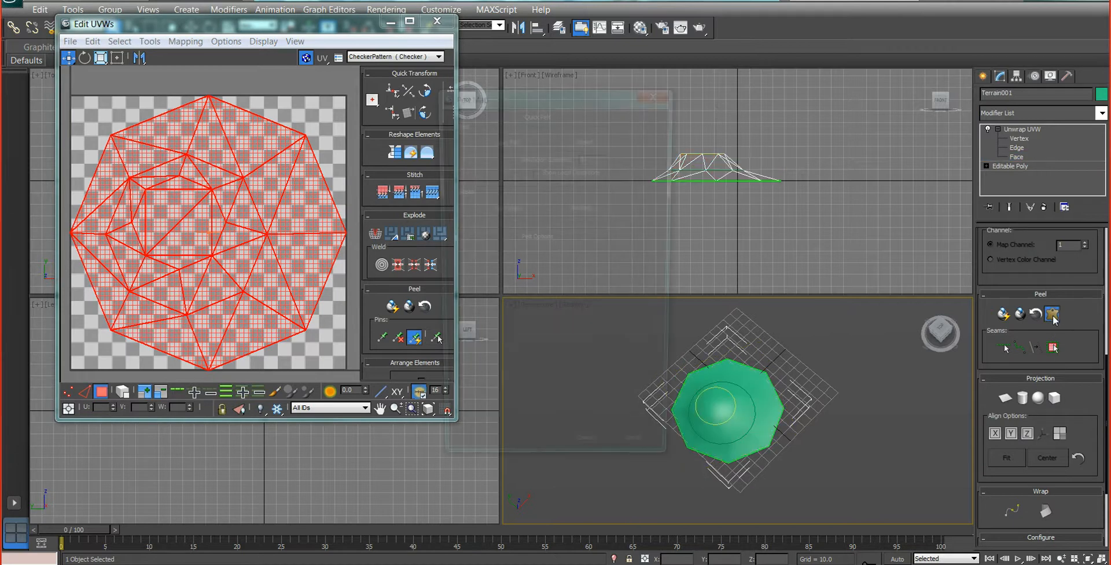
scroll(203, 196, "down", 2)
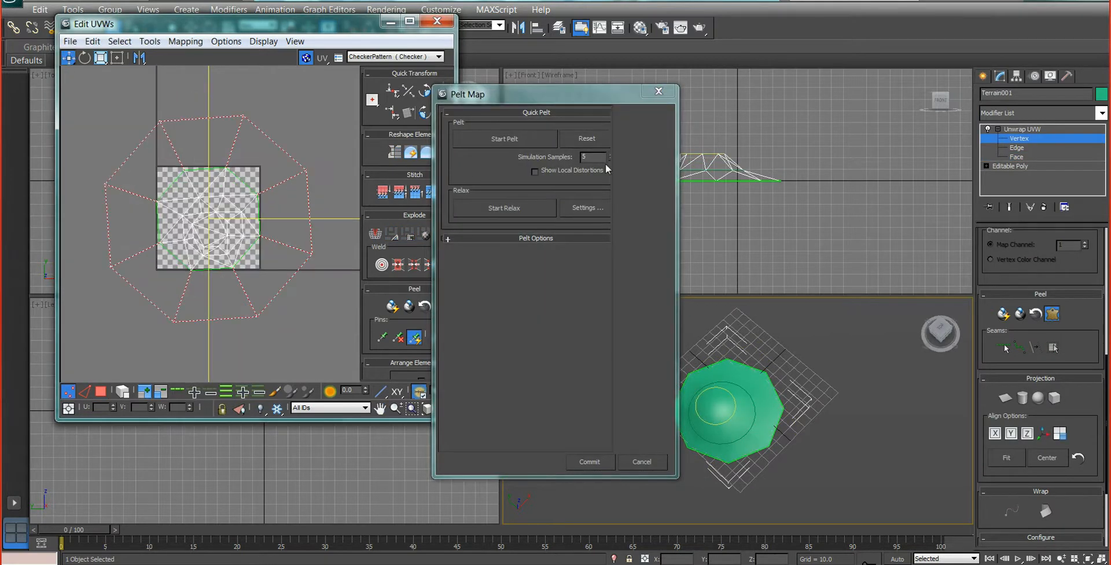
left_click(530, 144)
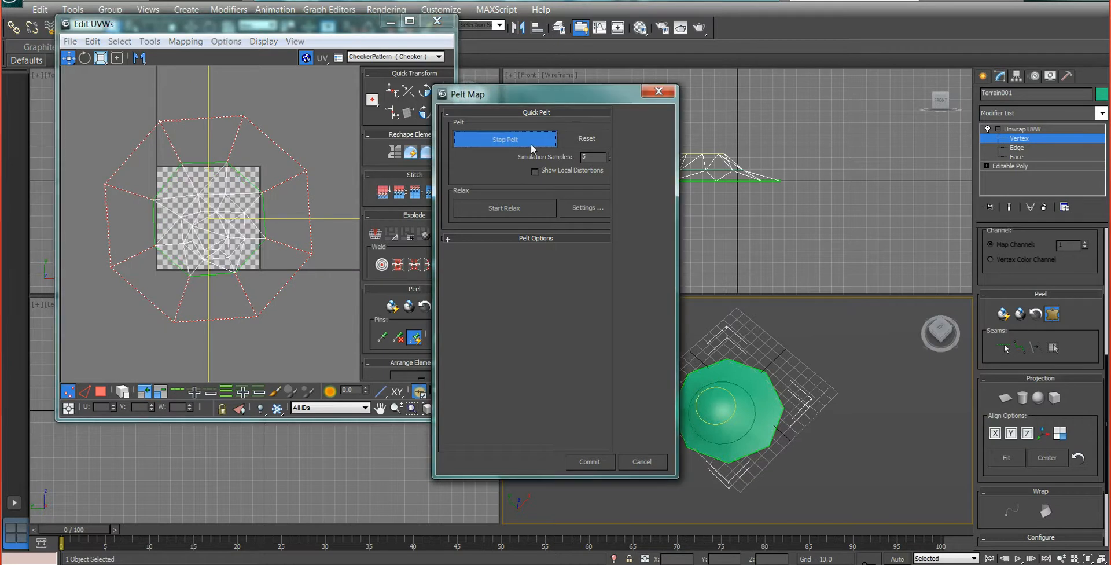
left_click(515, 208)
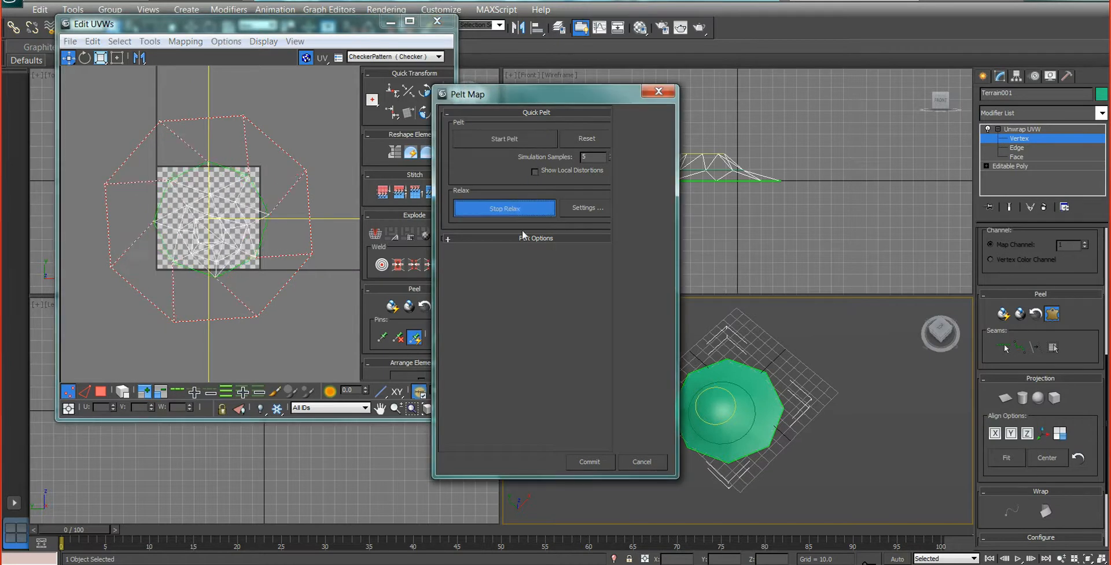
left_click(596, 461)
scroll(275, 235, "up", 2)
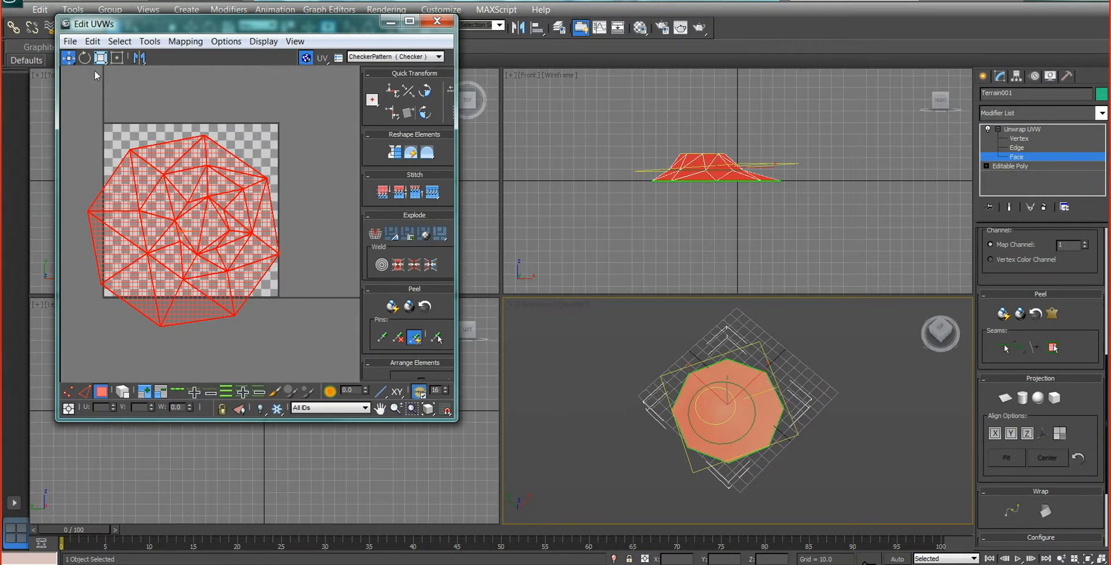
- Scale down the pelted UV layout in Freeform mode and move it inside the checkered texture square
left_click(116, 58)
left_click_drag(278, 135, 254, 169)
left_click_drag(185, 185, 204, 151)
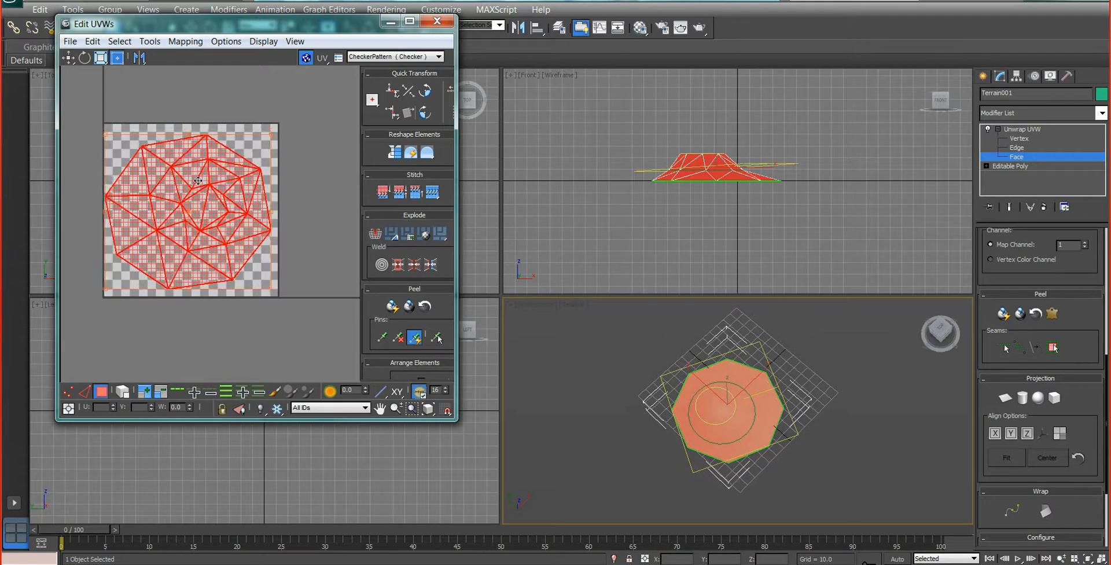
- Rotate the terrain's UV layout so its octagonal outline lines up with the texture square, and close the UV editor
left_click(84, 57)
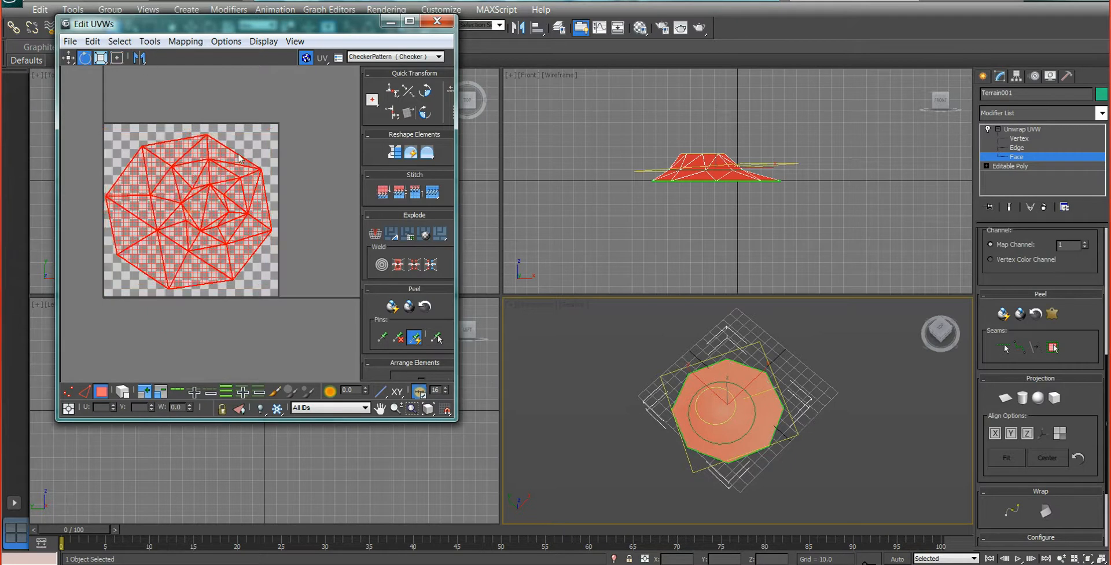
left_click_drag(239, 161, 240, 140)
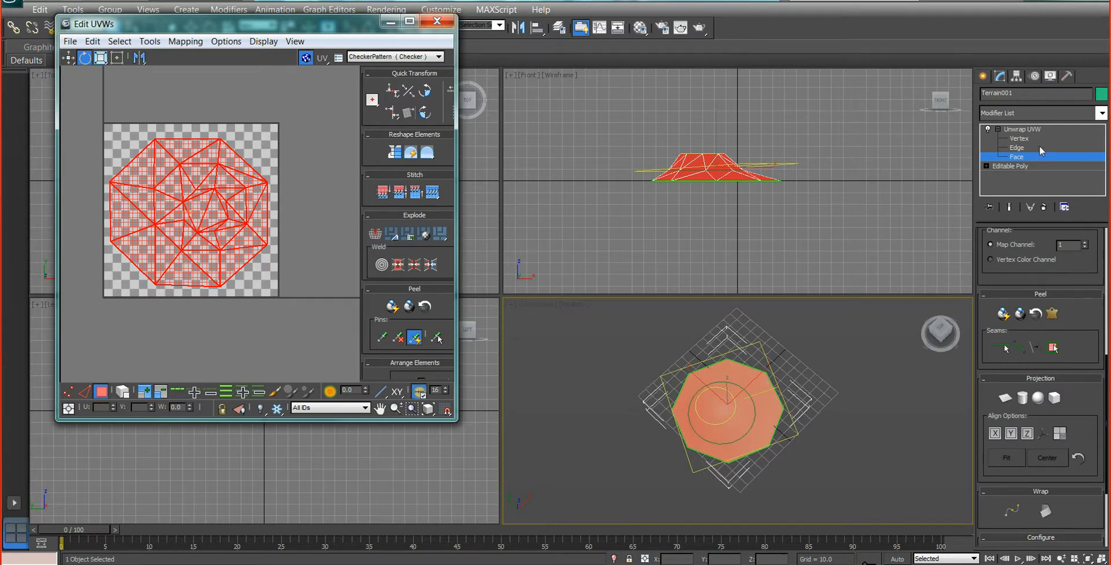
left_click(447, 26)
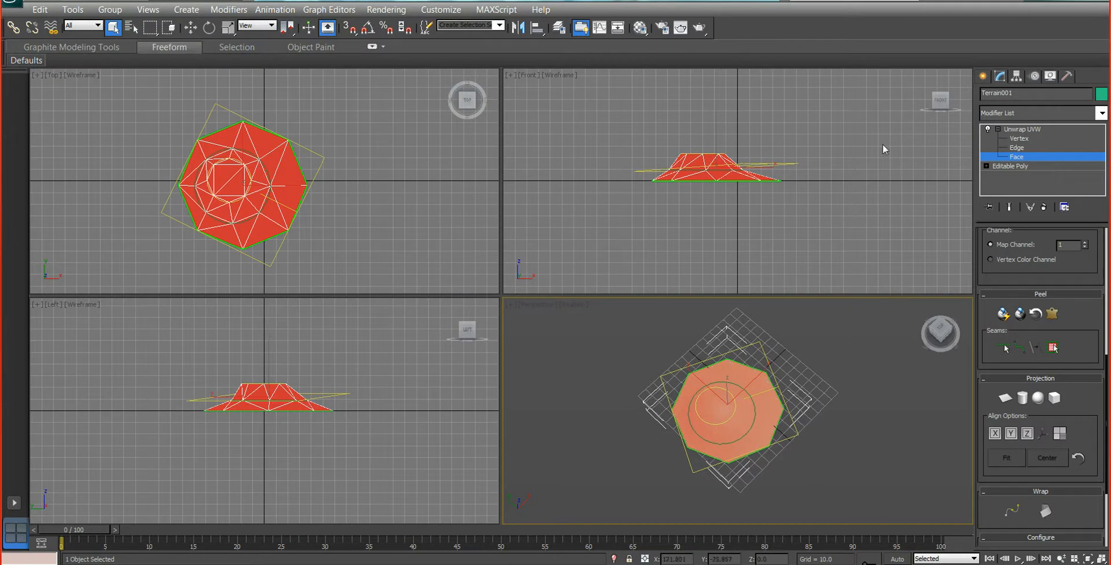
- Give the first material the OSB.jpg bitmap as its diffuse map, assign it to the terrain, and show it in the viewport
left_click(641, 27)
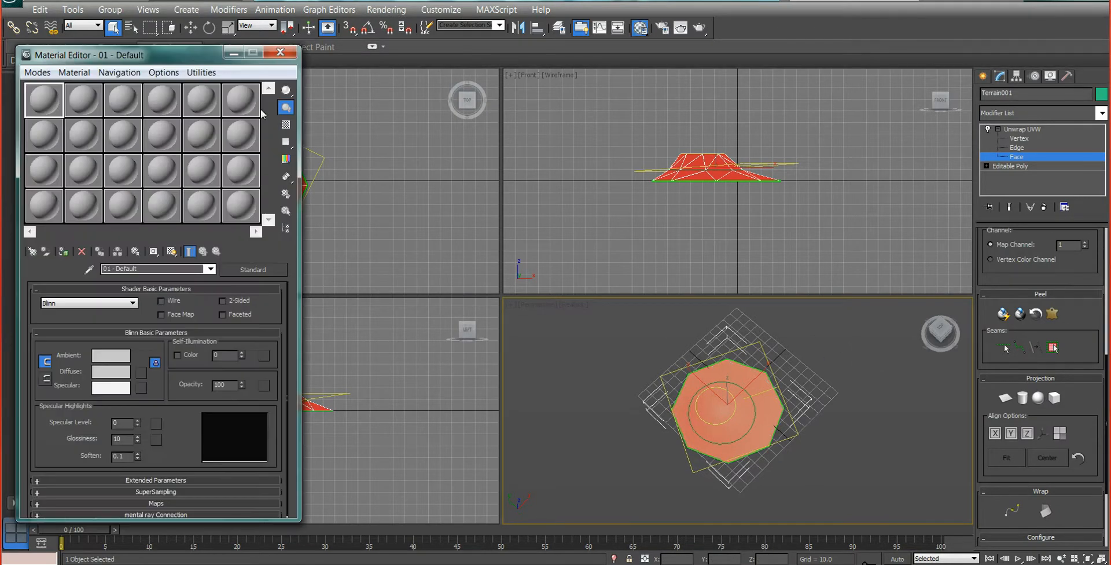
left_click(141, 372)
double_click(612, 151)
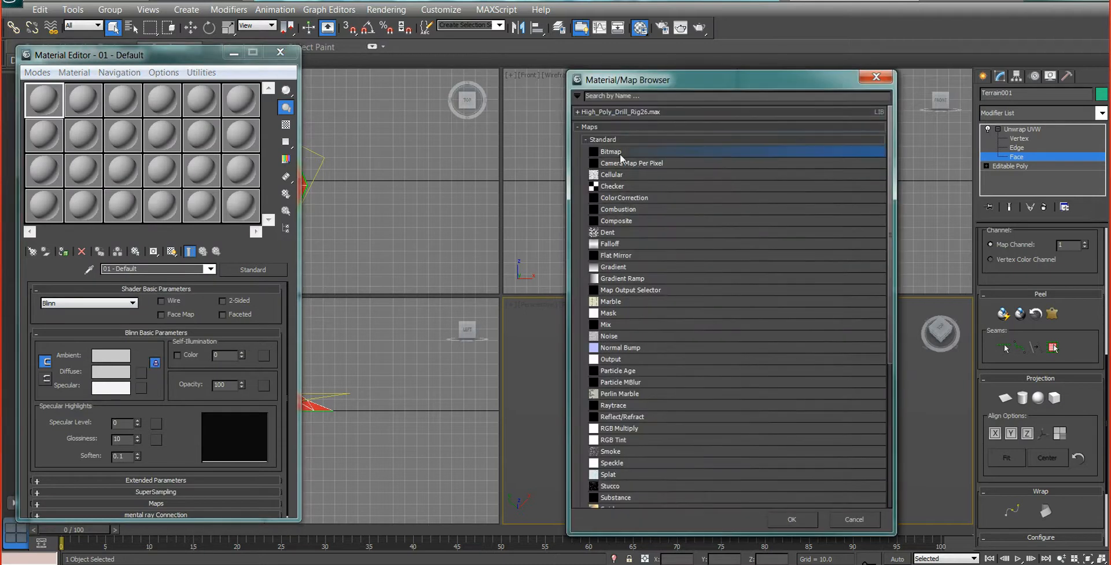
left_click(279, 105)
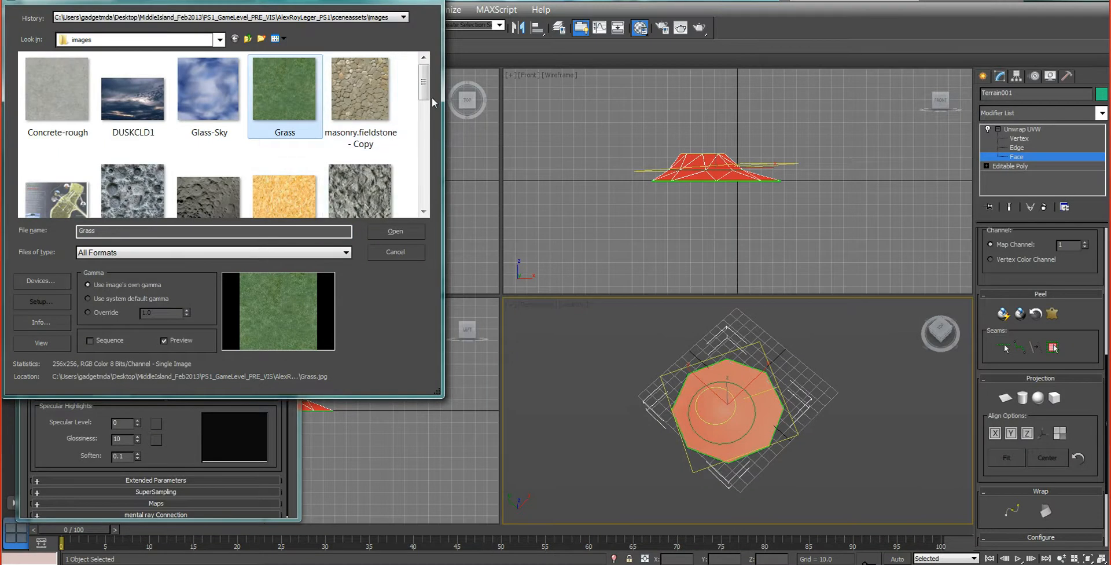
mouse_move(425, 89)
left_mouse_down()
mouse_move(430, 177)
mouse_move(429, 108)
left_mouse_up()
double_click(317, 144)
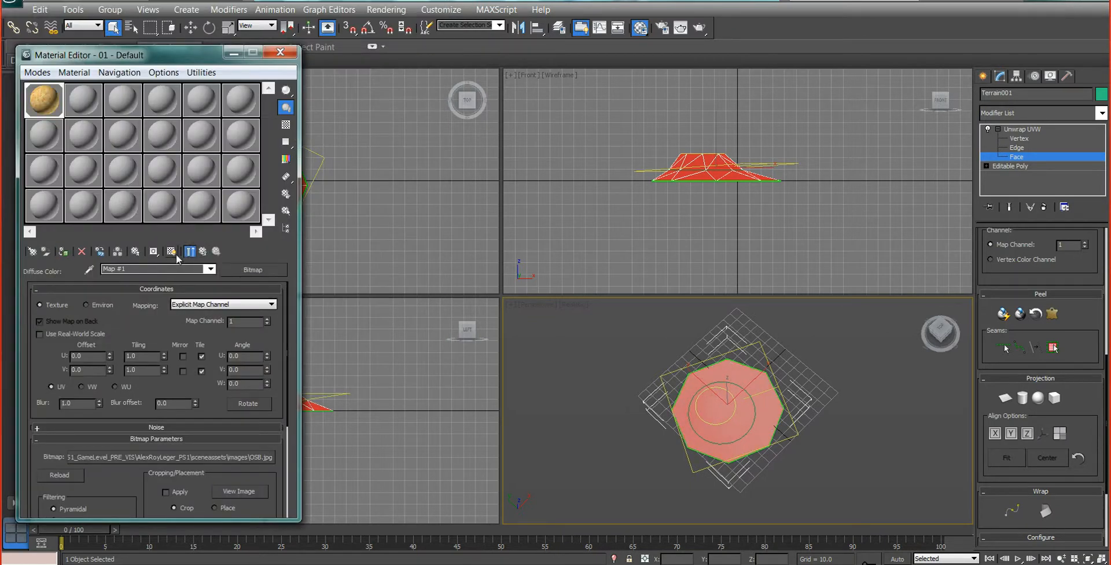
left_click(288, 52)
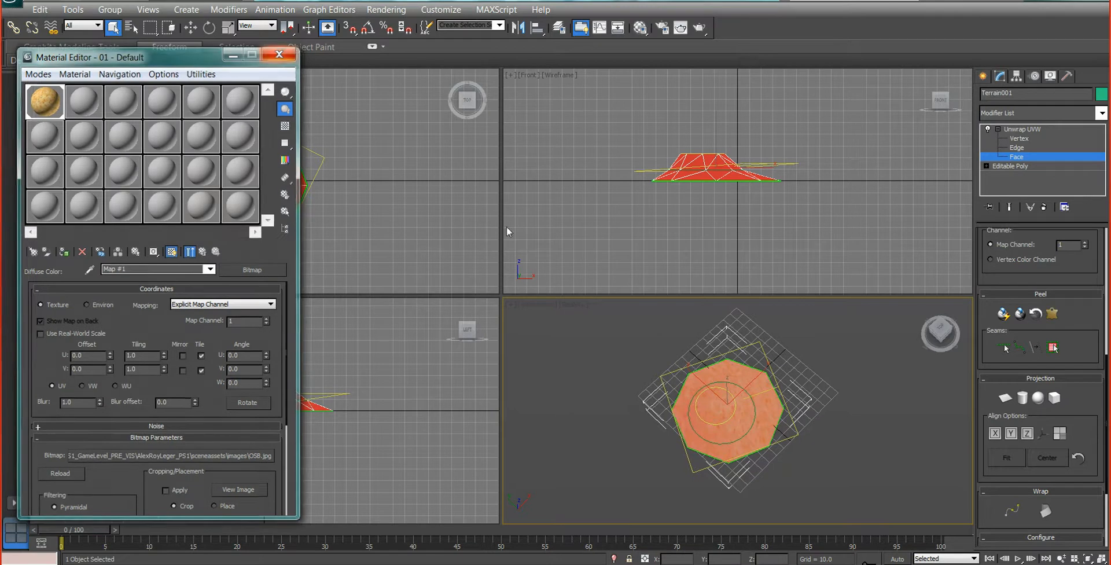
- Clear the terrain's face selection and examine the textured hill from a closer, angled perspective view
left_click(631, 375)
middle_click_drag(794, 422, 758, 399, "alt")
scroll(761, 399, "up", 4)
scroll(761, 401, "up", 5)
scroll(761, 403, "down", 5)
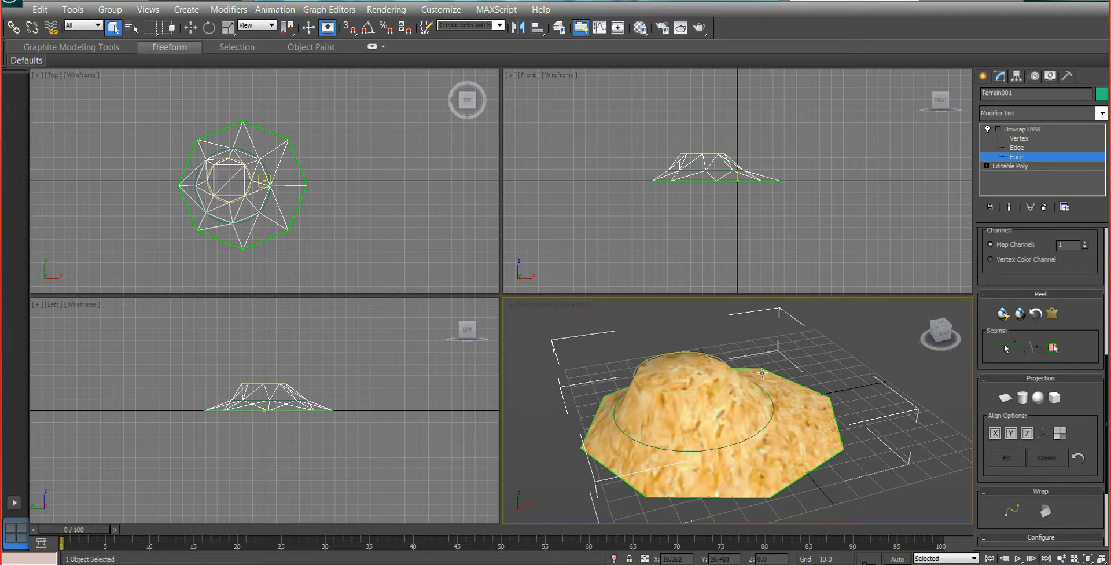
- Save the hill scene as a new incrementally numbered copy in the scenes folder
left_click(12, 4)
left_click(46, 151)
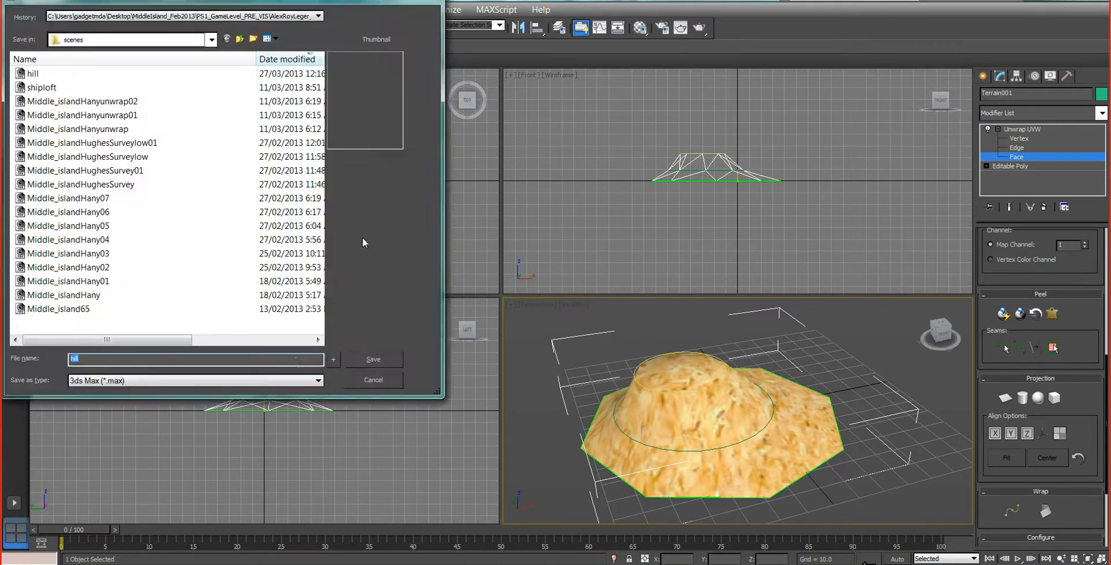
left_click(334, 361)
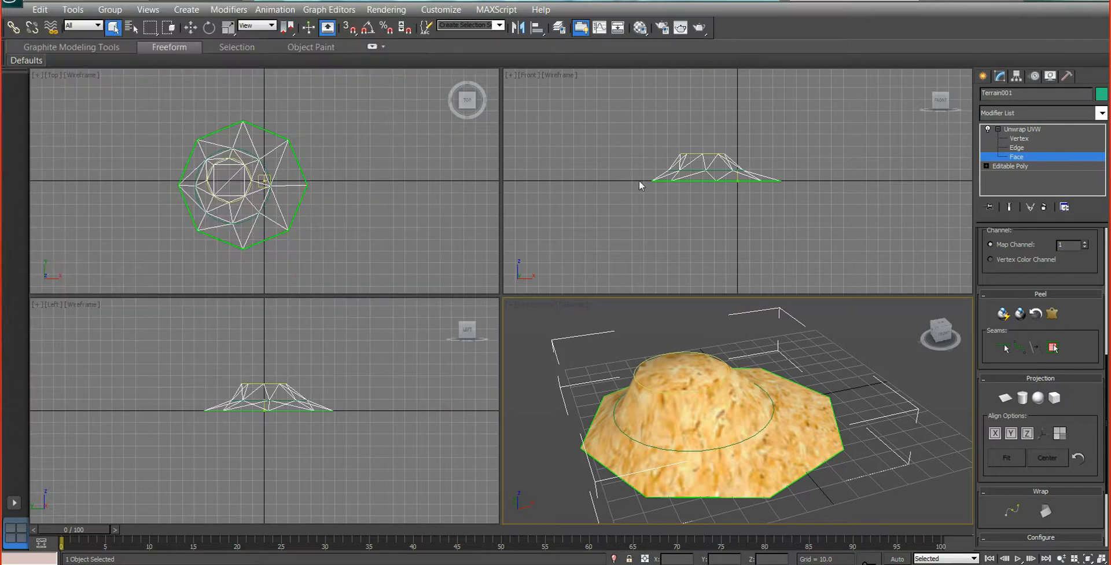
- Load the OSB.jpg bitmap as the background behind the terrain's UV layout, inspect the fit, and close the UV editor
left_click(1021, 129)
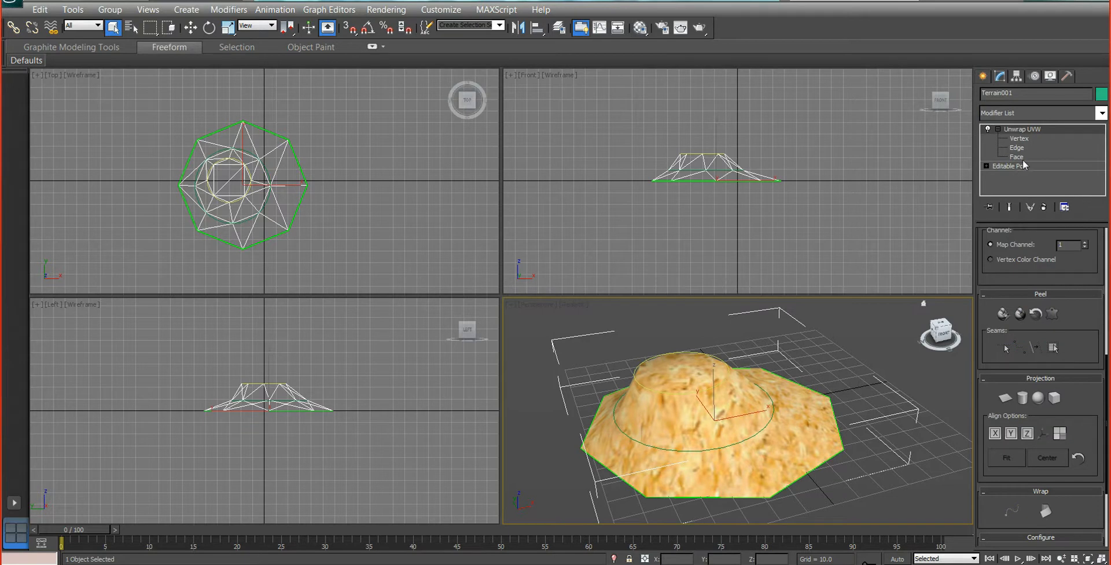
left_click_drag(1083, 277, 1079, 470)
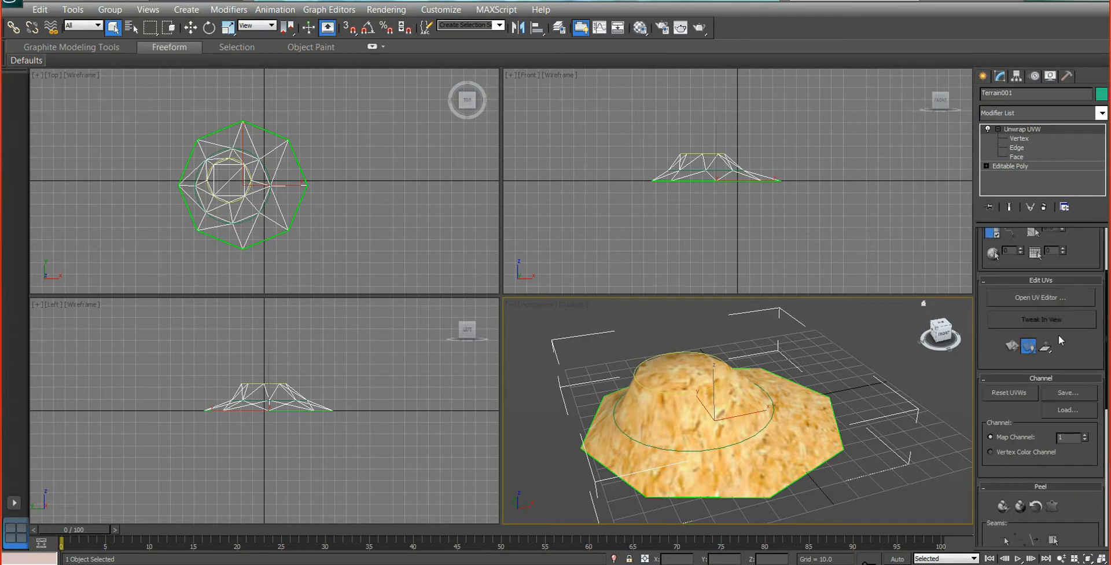
left_click(1044, 299)
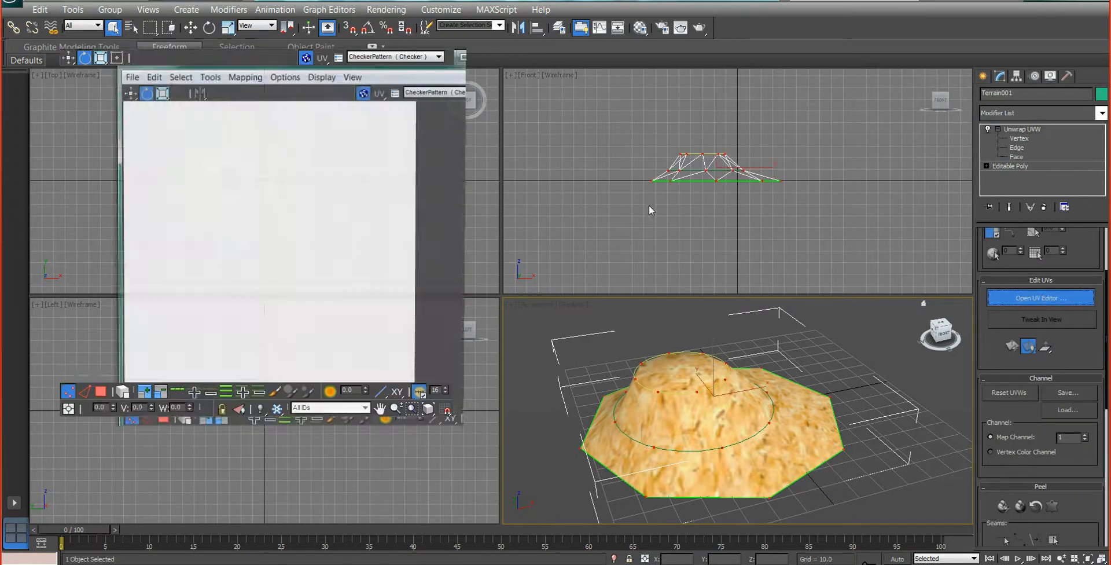
left_click(438, 57)
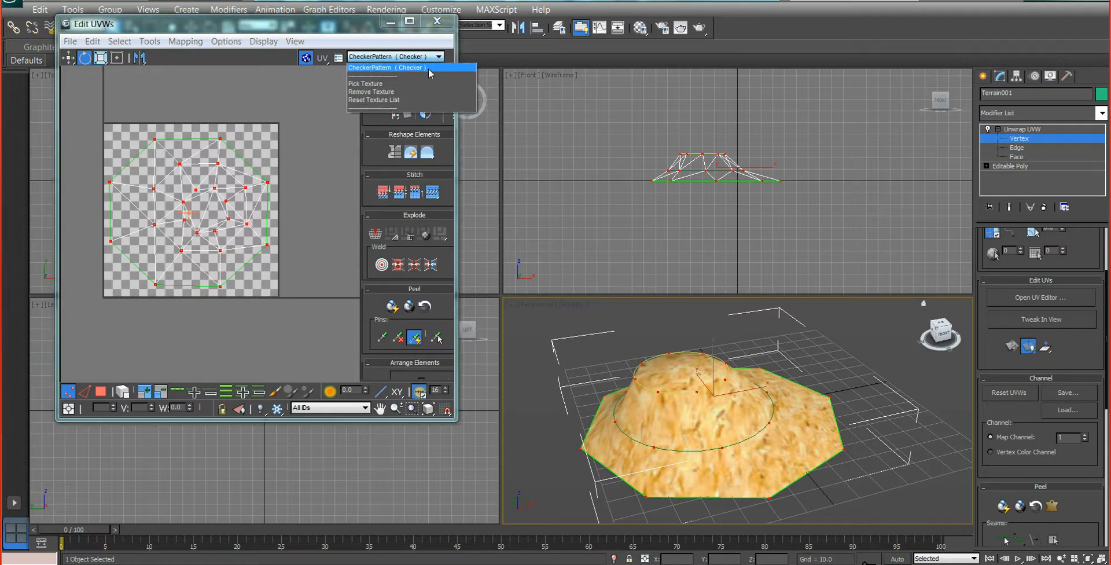
left_click(425, 84)
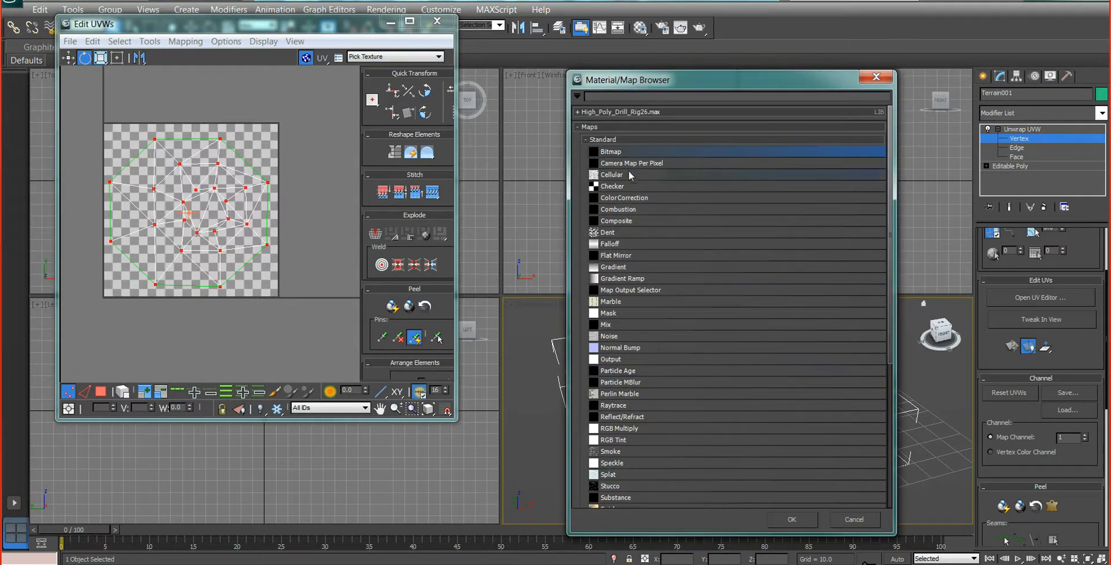
double_click(612, 151)
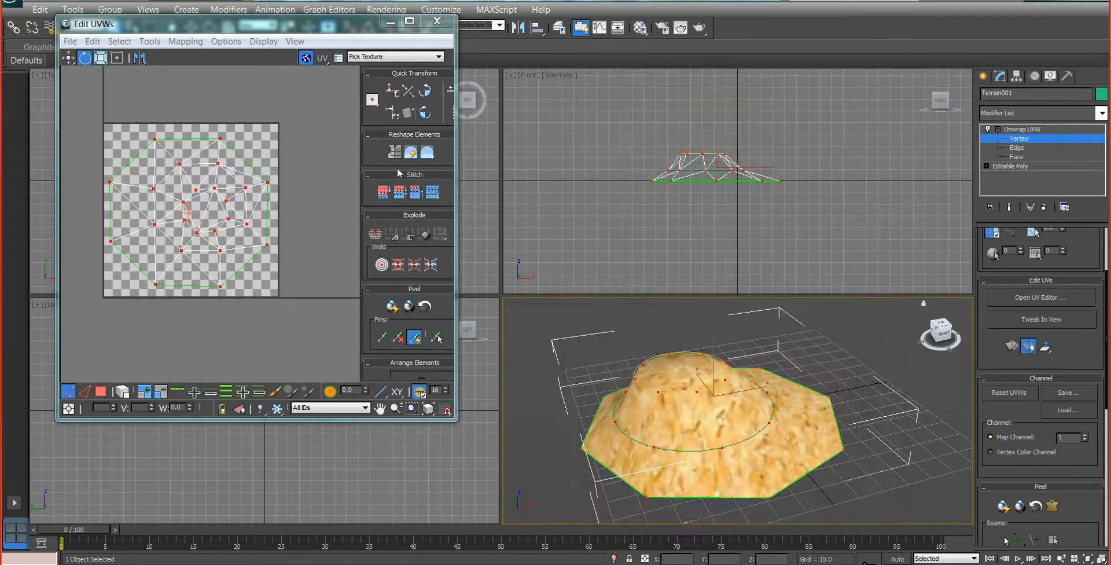
double_click(283, 182)
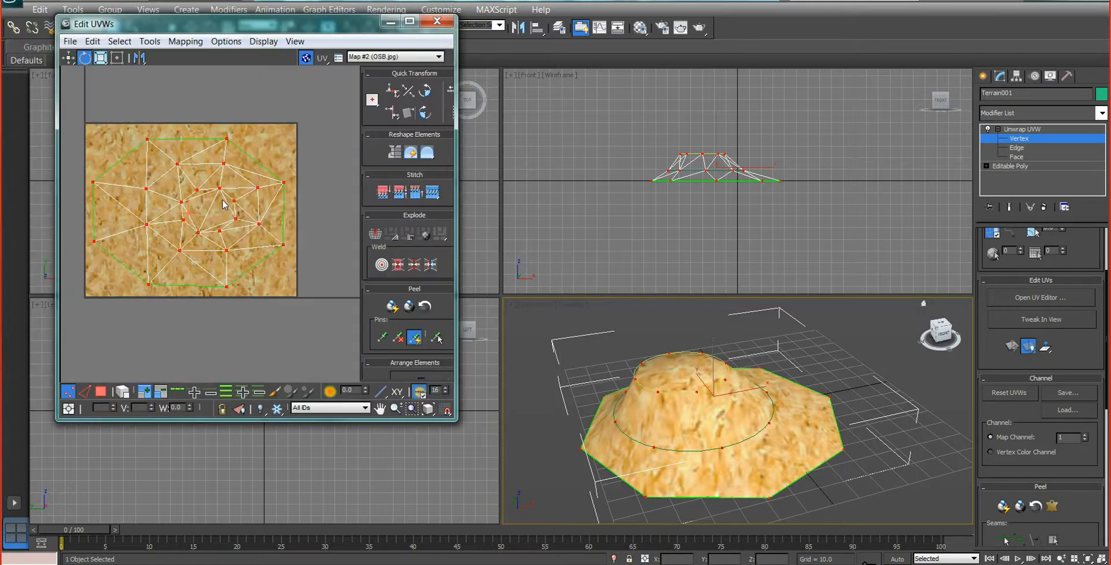
middle_click_drag(265, 197, 283, 200)
scroll(287, 198, "down", 1)
scroll(288, 198, "up", 1)
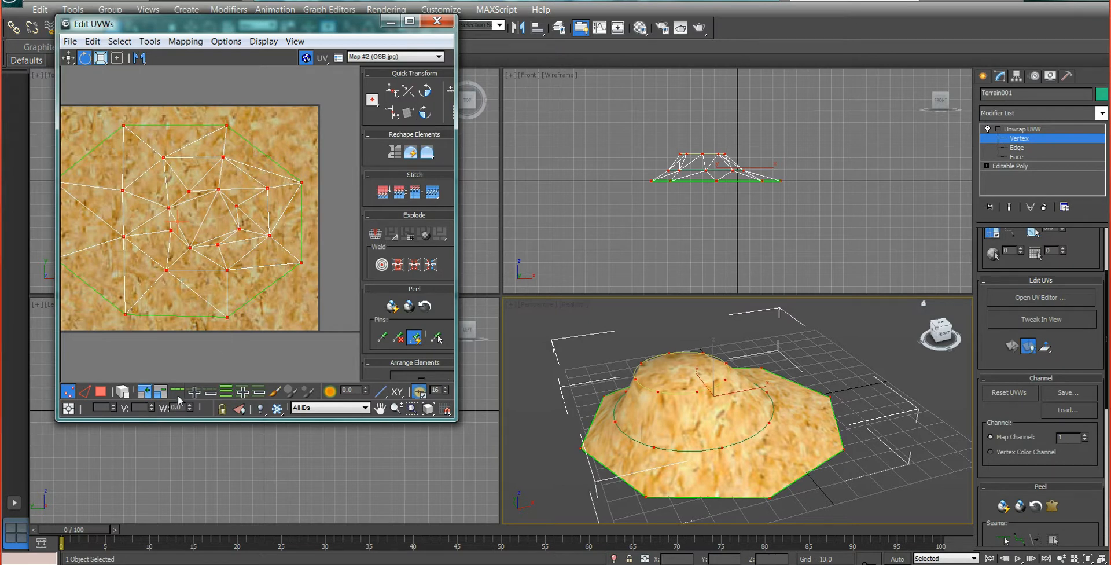
left_click(438, 22)
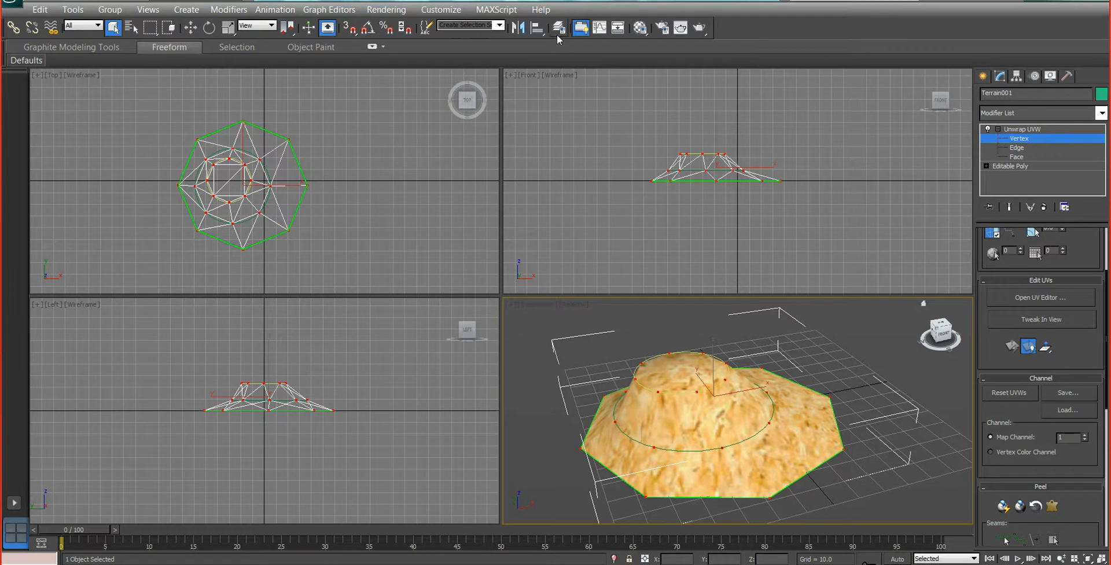
- Open Render To Texture for the terrain and set its object mapping coordinates to use existing channel 1
left_click(386, 9)
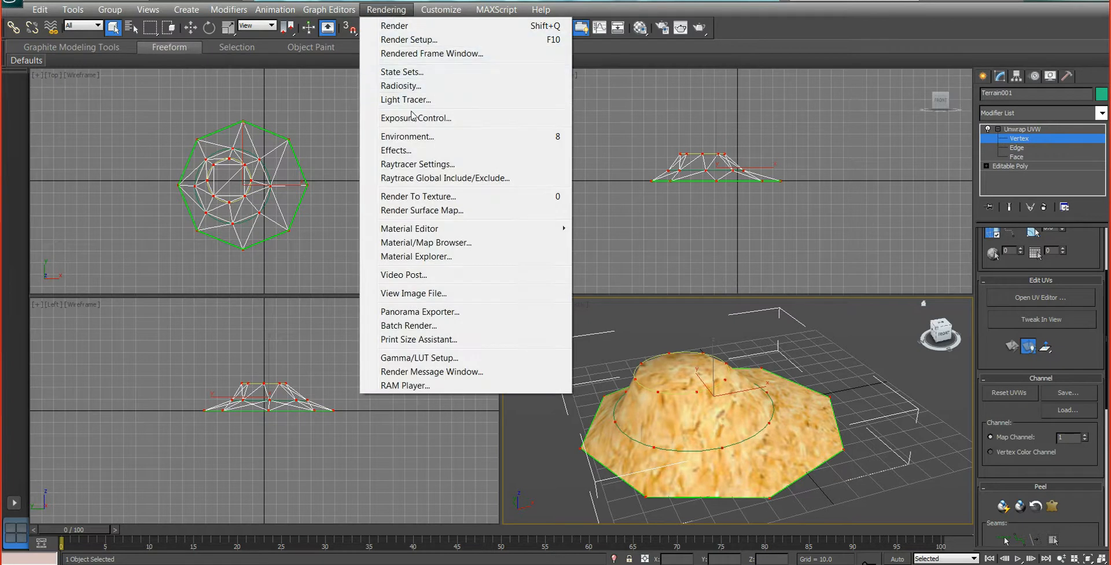
left_click(421, 196)
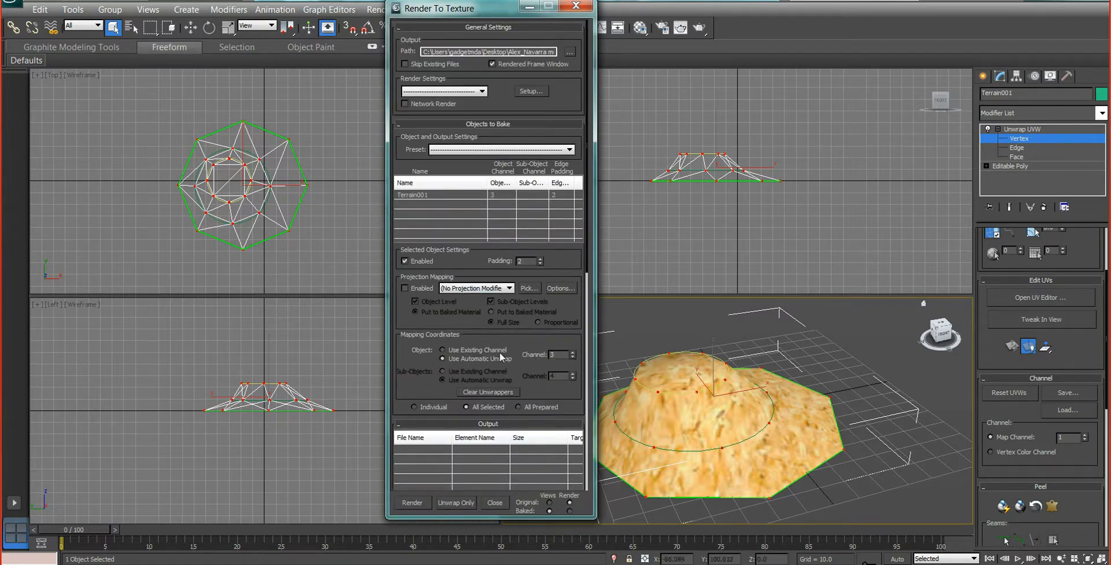
left_click(451, 350)
- Add a CompleteMap output element targeting Diffuse Color and set its map size to 1024x1024
scroll(537, 336, "down", 5)
left_click(444, 358)
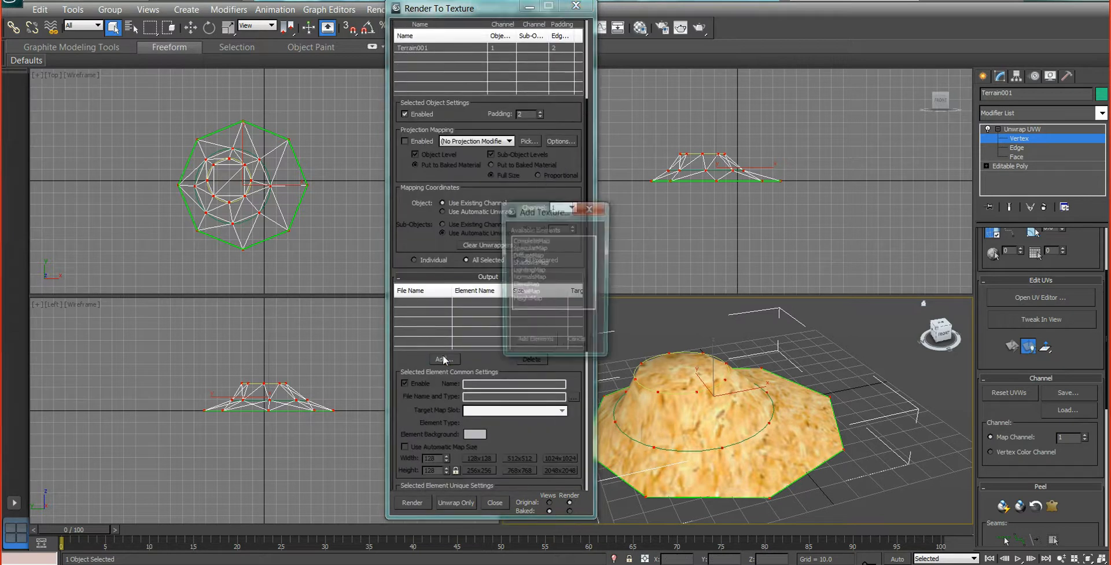
left_click(518, 243)
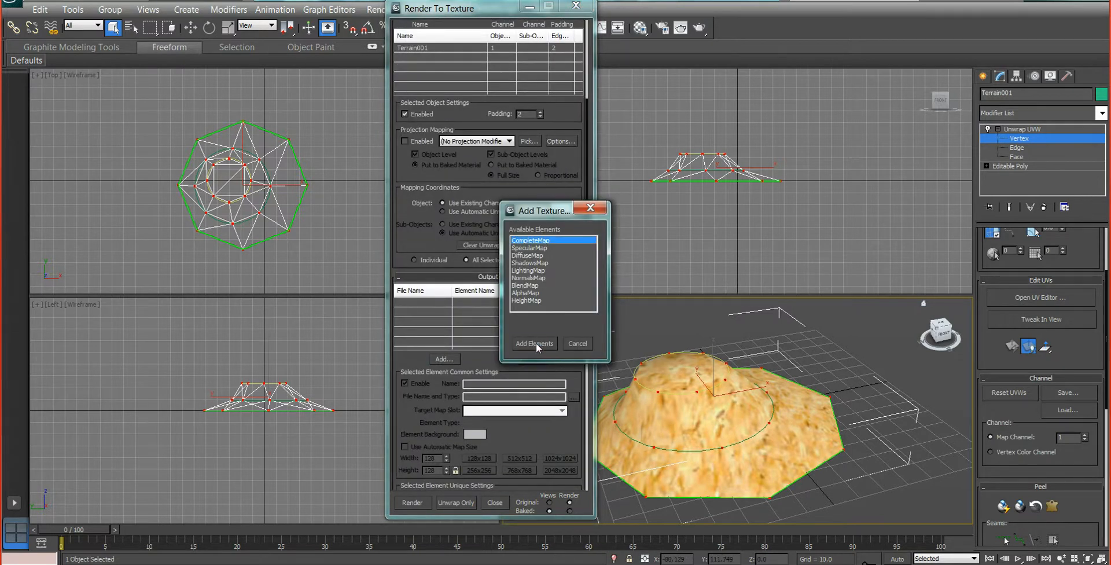
left_click(535, 343)
scroll(547, 376, "down", 5)
left_click(553, 317)
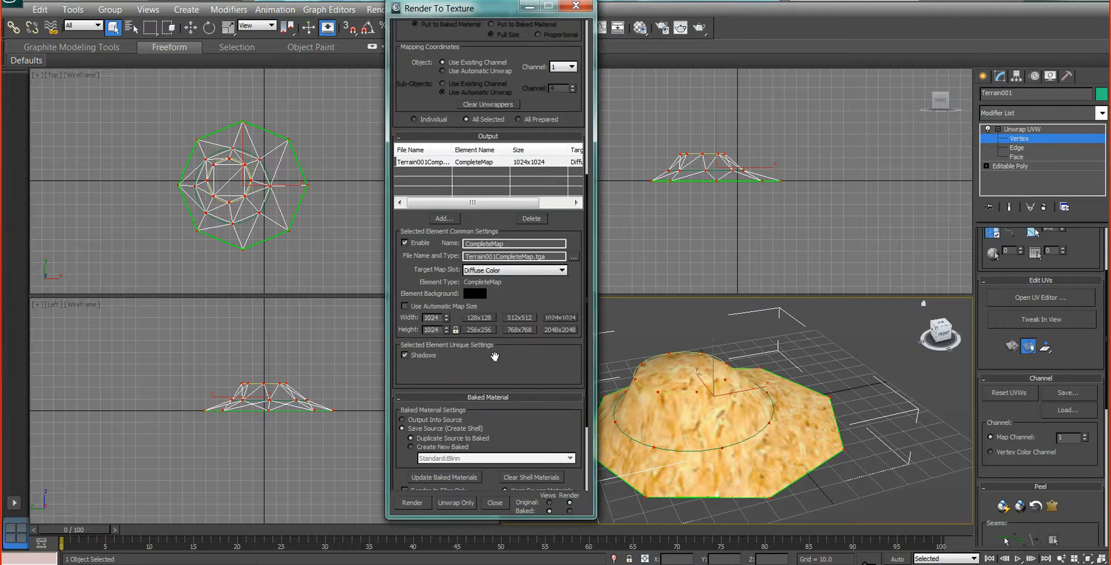
- Set the baked material settings to create a new baked Standard:Blinn material
scroll(498, 278, "down", 4)
left_click(474, 341)
scroll(536, 188, "down", 1)
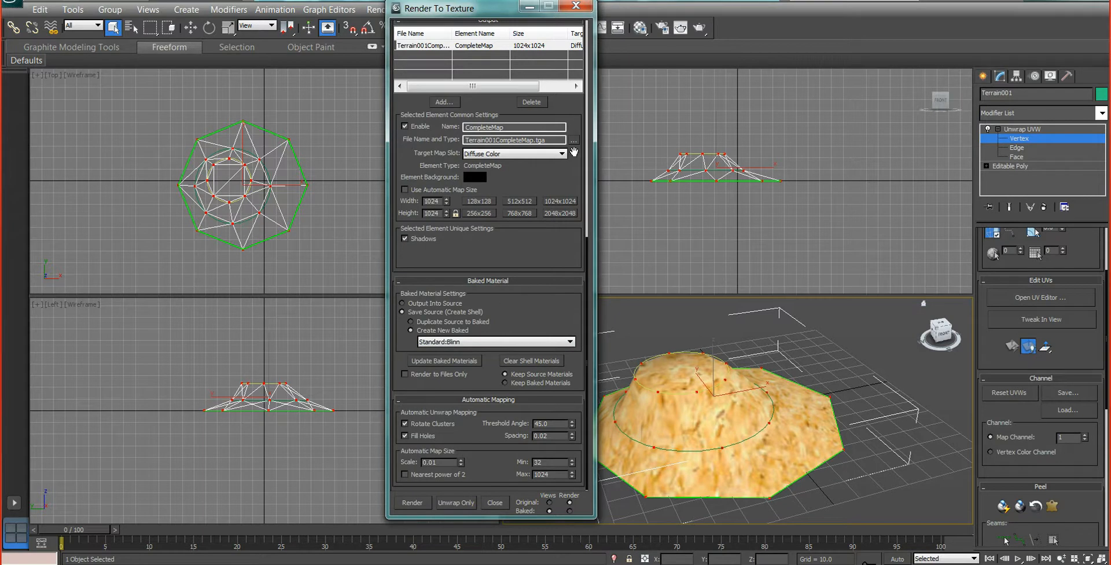
- Render the terrain's CompleteMap texture, then close the rendered image and the Render To Texture dialog
left_click(413, 503)
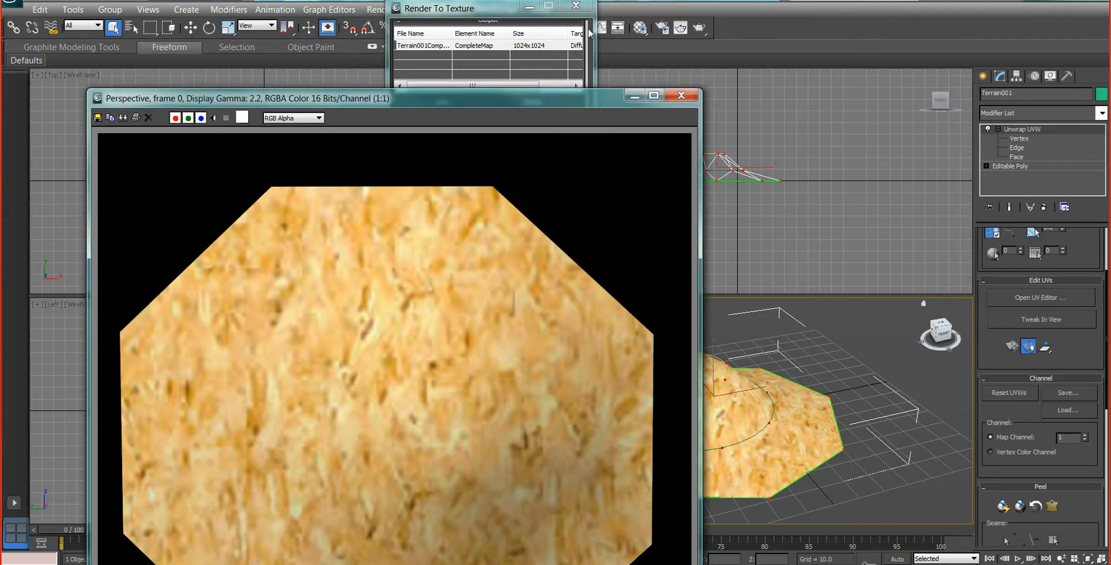
left_click_drag(580, 100, 764, 90)
left_click(865, 85)
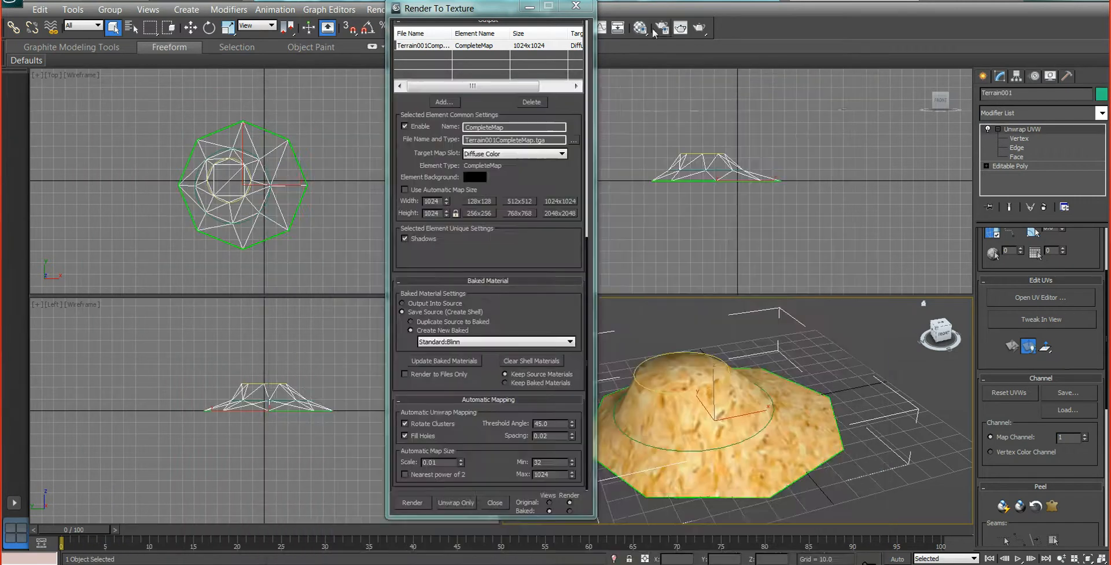
left_click(576, 6)
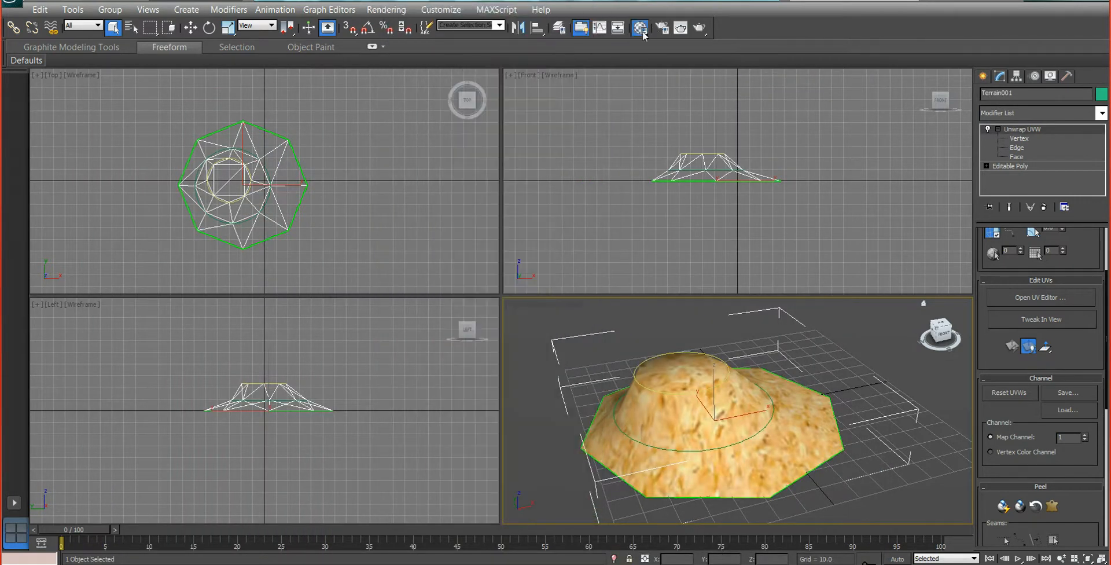
- Sample the terrain's shell material from the model into the second slot of the Material Editor
left_click(639, 27)
left_click(76, 101)
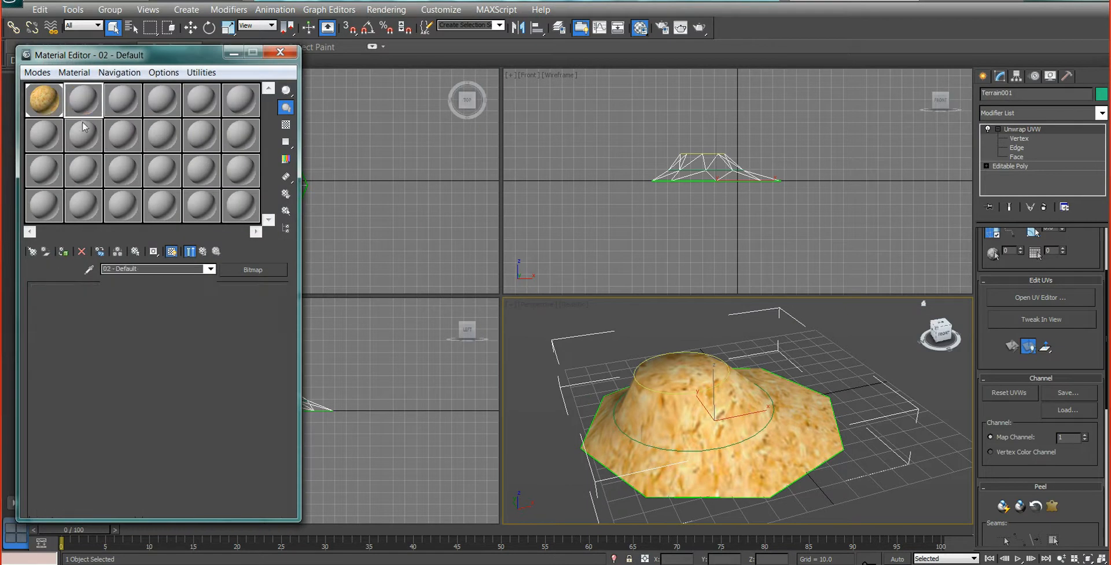
left_click(89, 269)
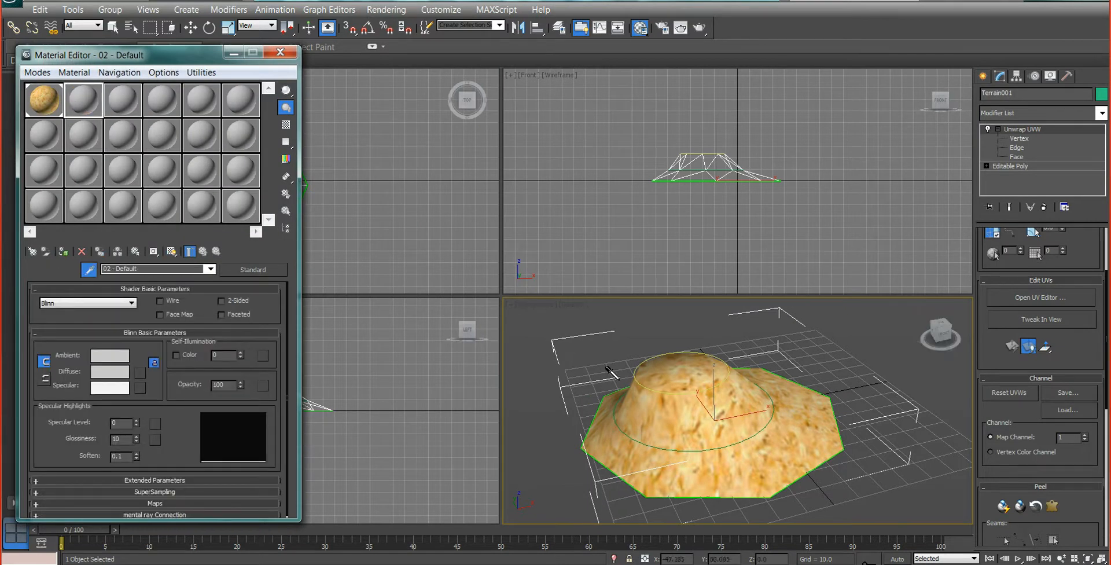
left_click(620, 388)
- Place the shell's baked material in the third sample slot and view the image of its diffuse CompleteMap bitmap
left_click_drag(104, 347, 127, 106)
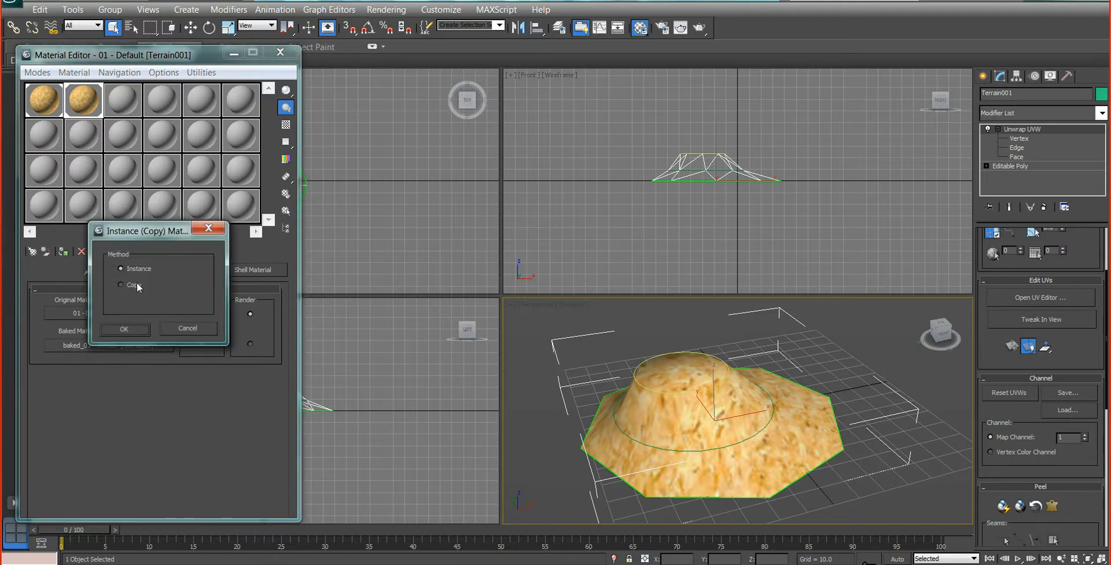
left_click(136, 334)
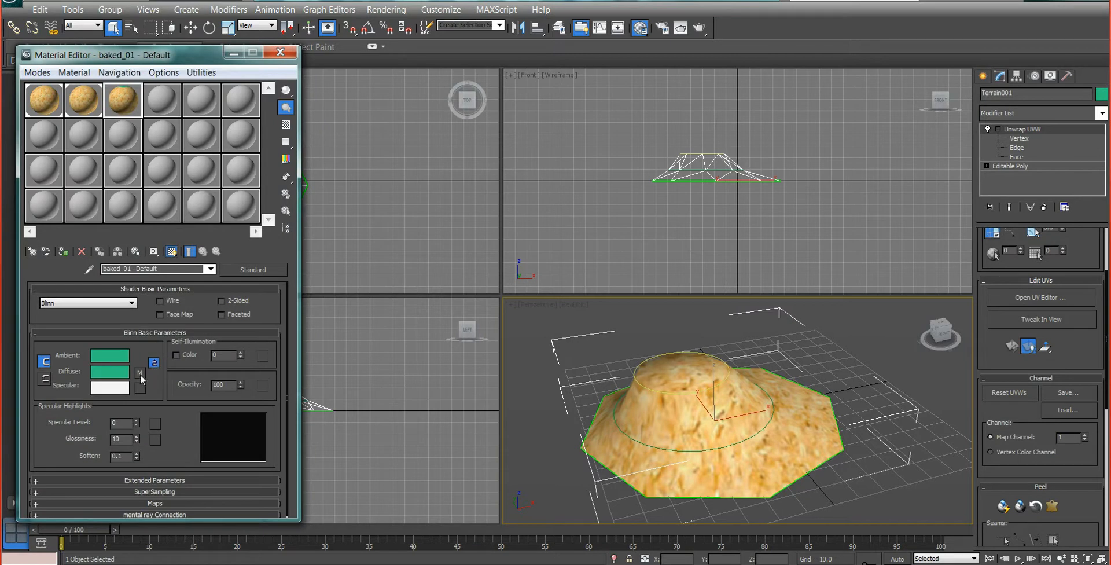
left_click(140, 372)
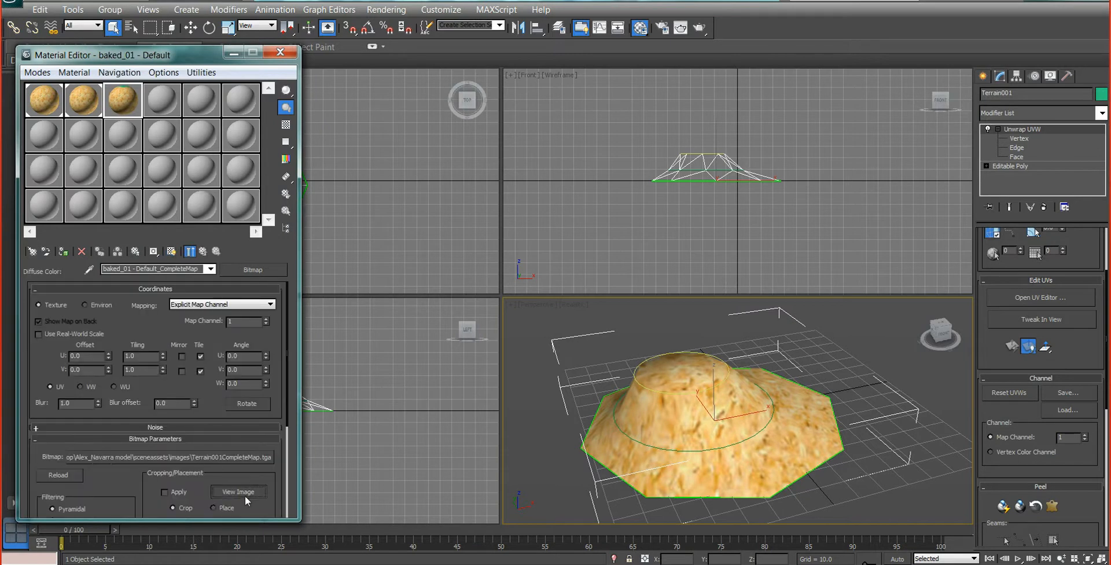
left_click(244, 495)
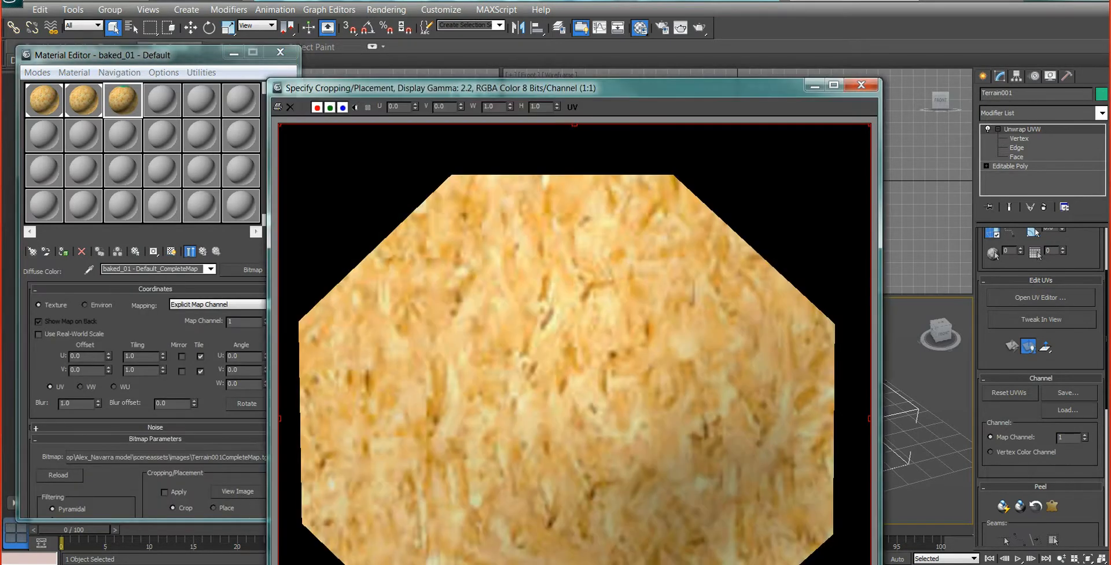
- Examine the full baked CompleteMap image of the terrain, then close the image and the Material Editor
left_click_drag(598, 90, 575, 6)
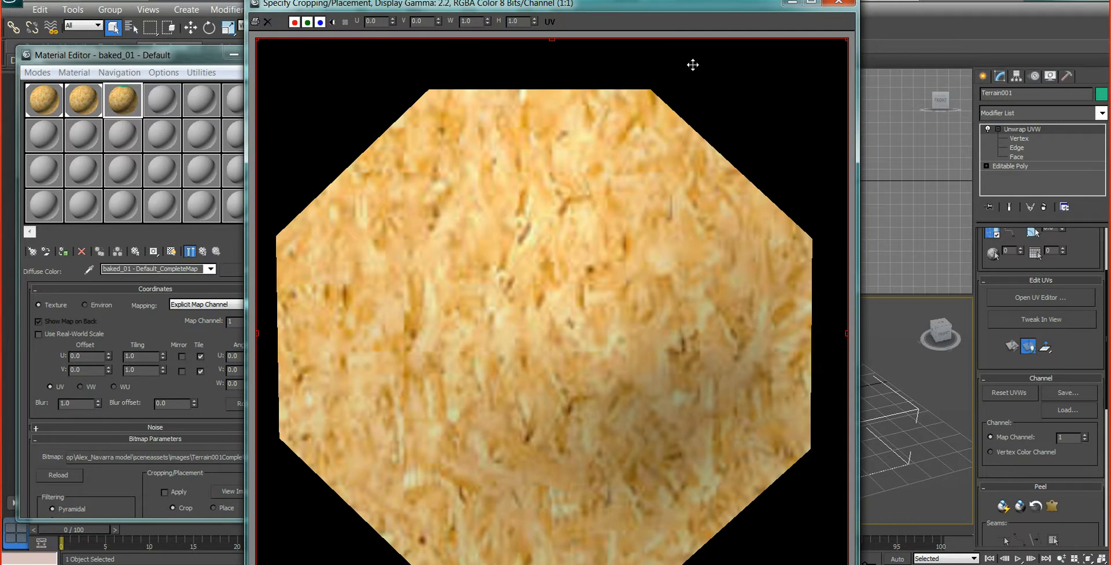
left_click_drag(680, 5, 678, 0)
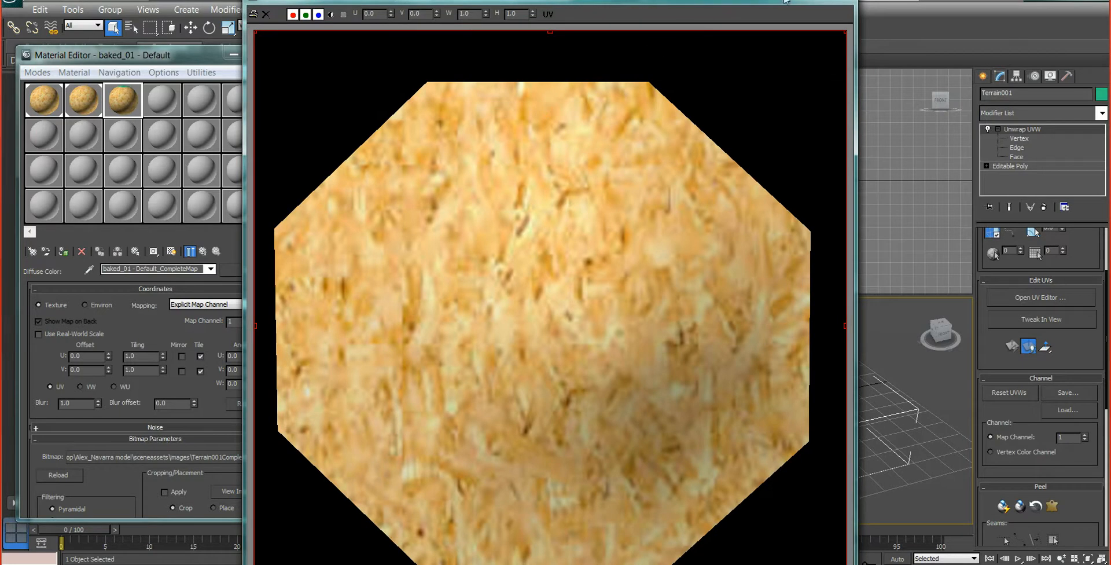
left_click(837, 0)
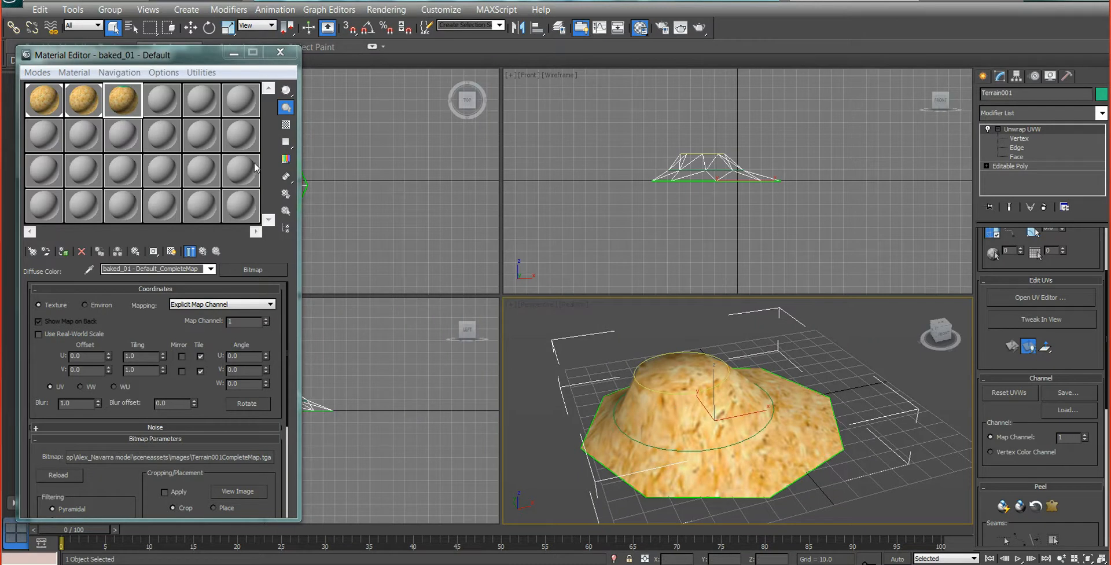
left_click(280, 51)
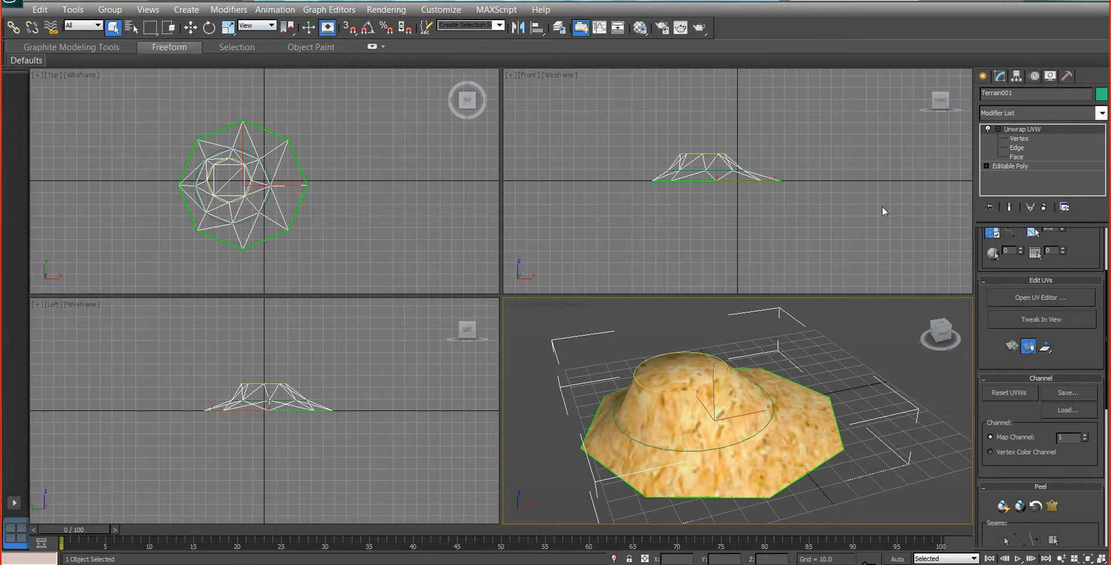
left_click(996, 130)
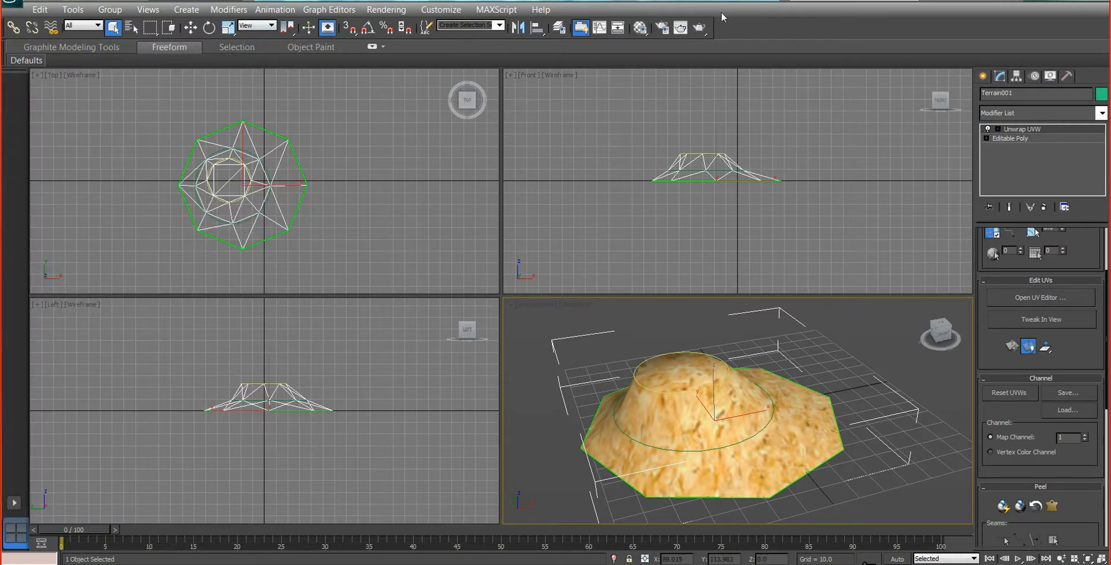
- Start exporting the scene with Autodesk (*.FBX) as the file type
left_click(663, 28)
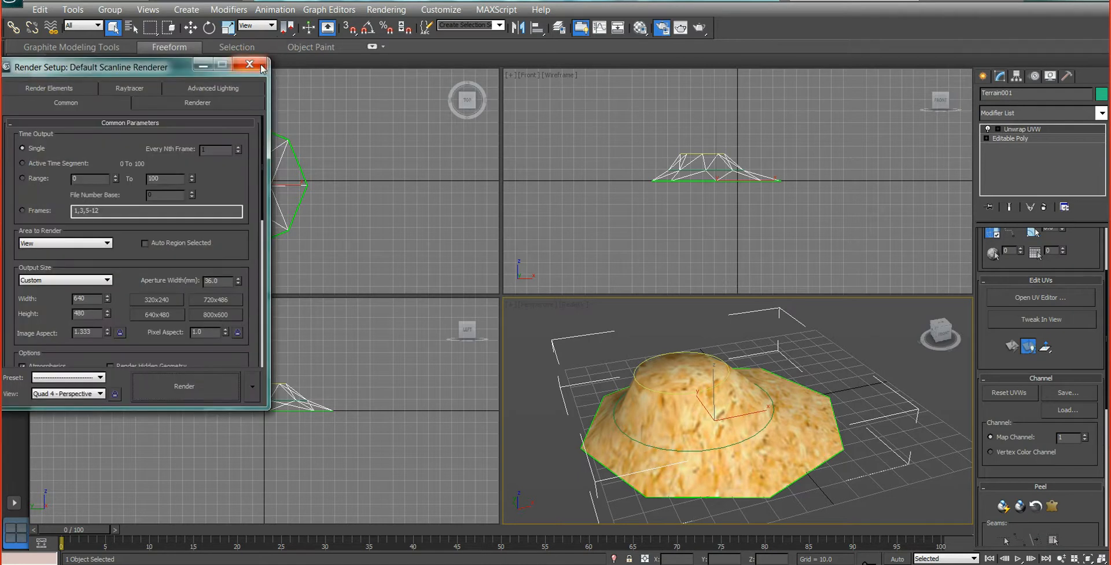
left_click(262, 68)
left_click(11, 4)
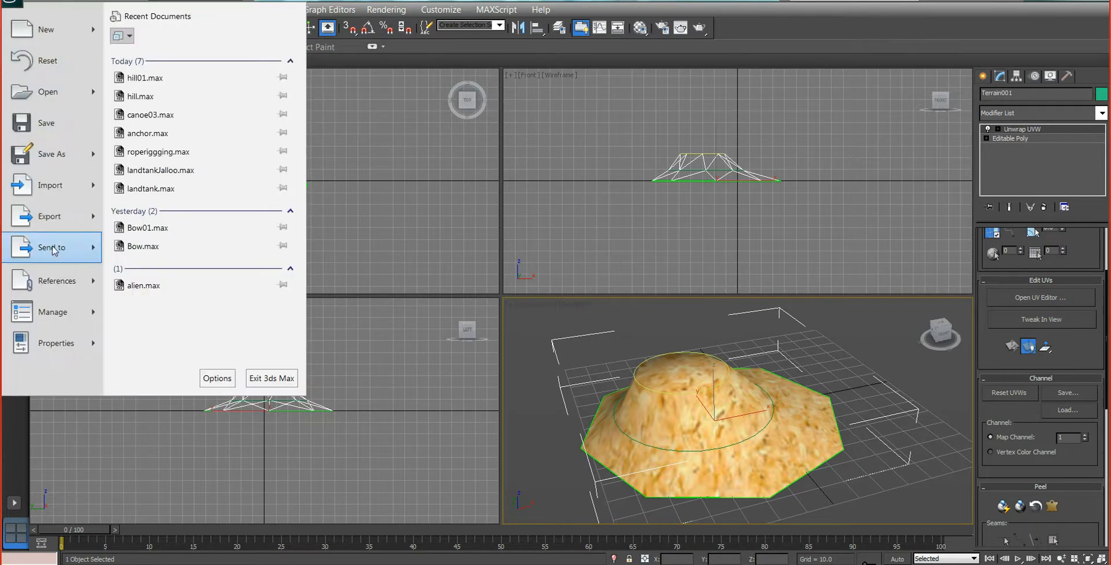
left_click(46, 216)
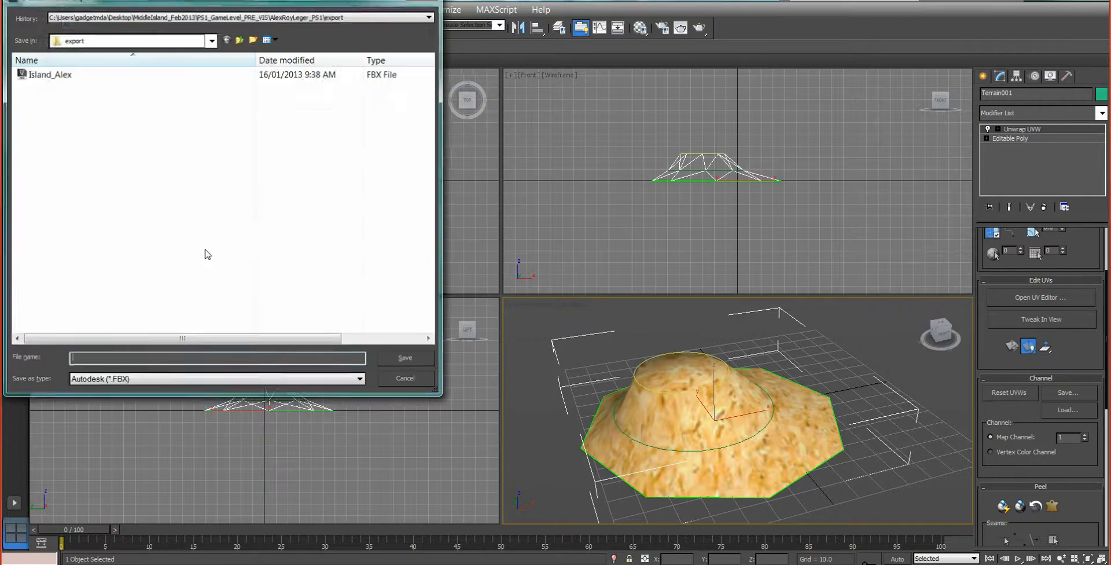
left_click(228, 381)
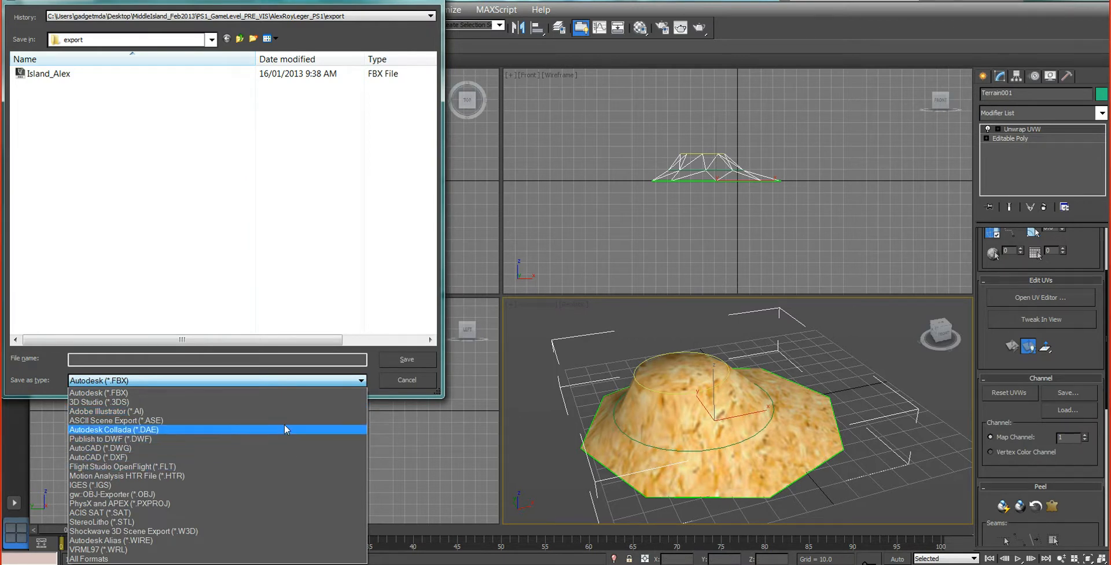
left_click(262, 391)
- Create a folder named terrain on the Desktop and open it as the export destination
left_click(211, 39)
scroll(115, 59, "up", 4)
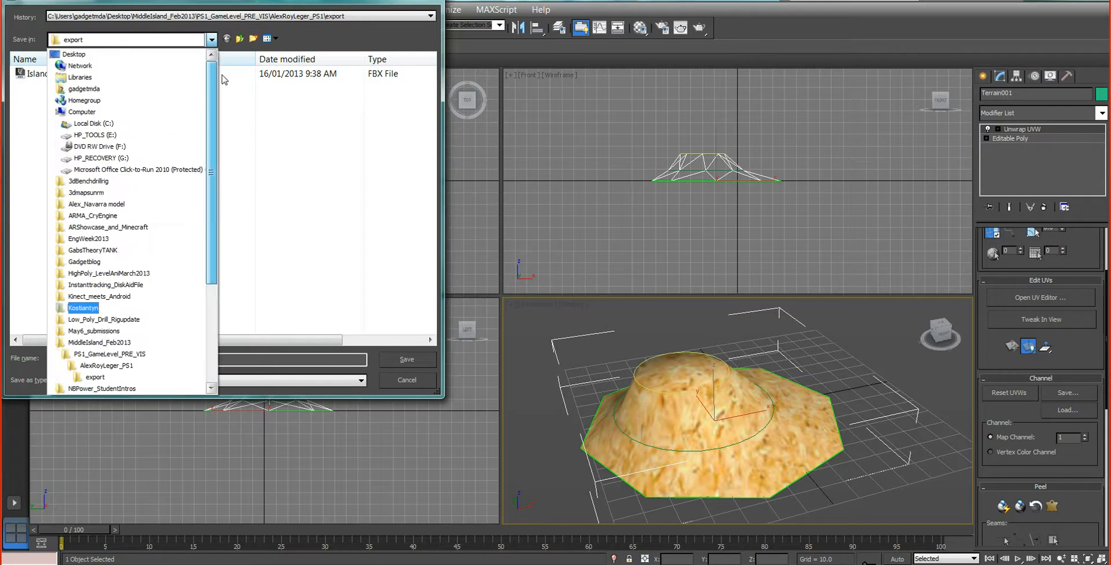
left_click(74, 54)
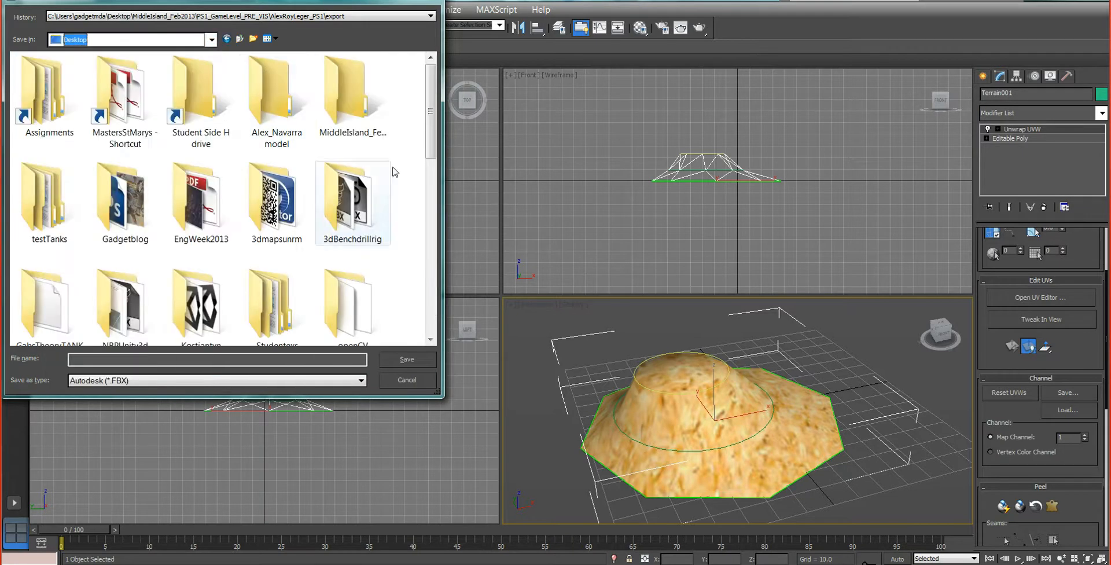
right_click(412, 137)
mouse_move(461, 251)
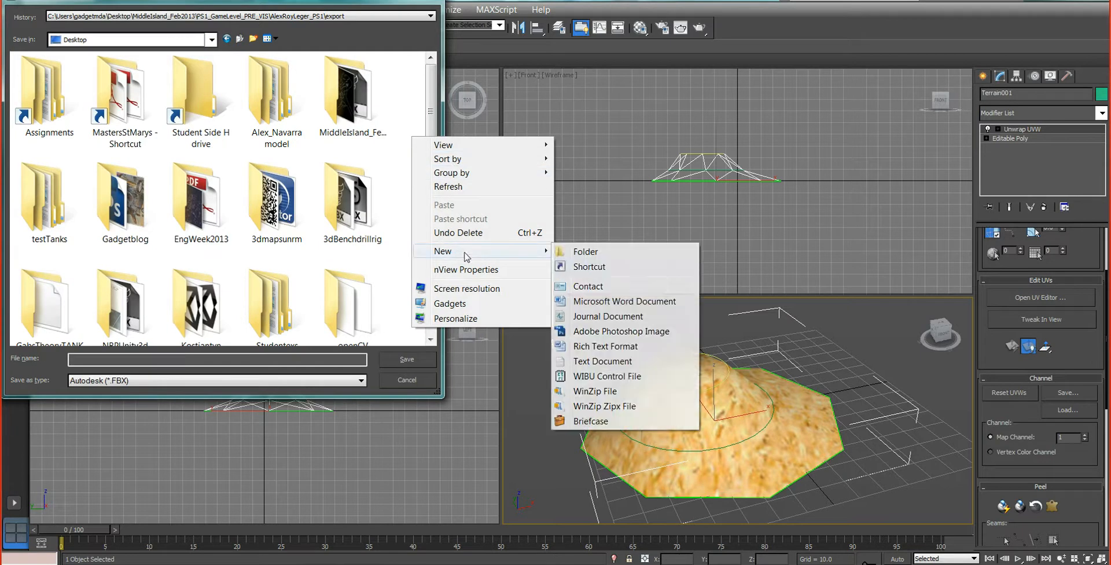
left_click(606, 253)
type("terrau")
key("BackSpace")
type("in")
key("Return")
key("Return")
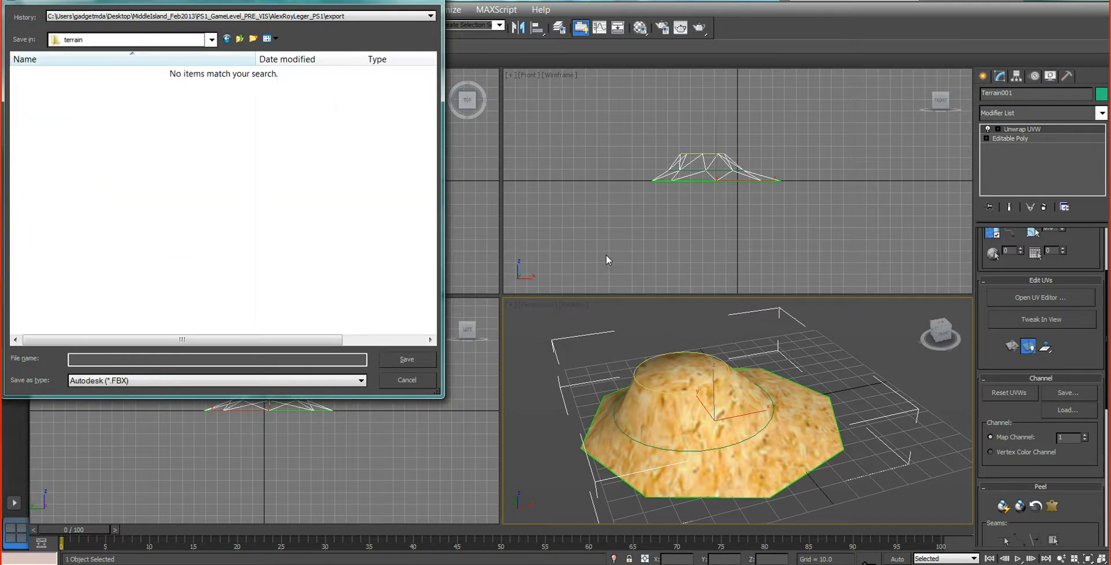
- Export the FBX file as hill with Embed Media on and Y-up axis, and dismiss the export warnings
left_click(268, 358)
type("hill")
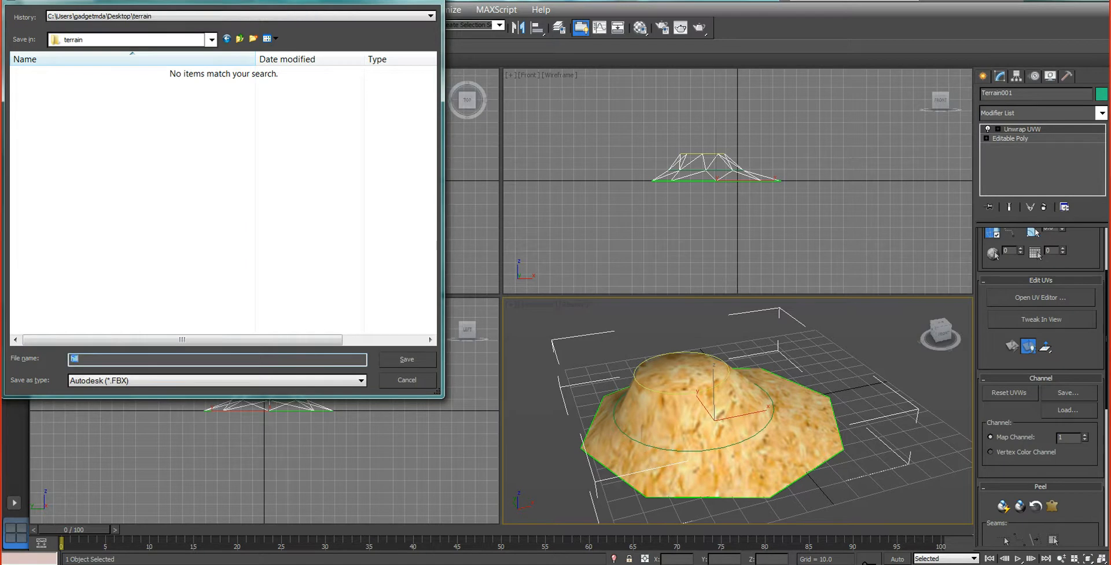
key("Return")
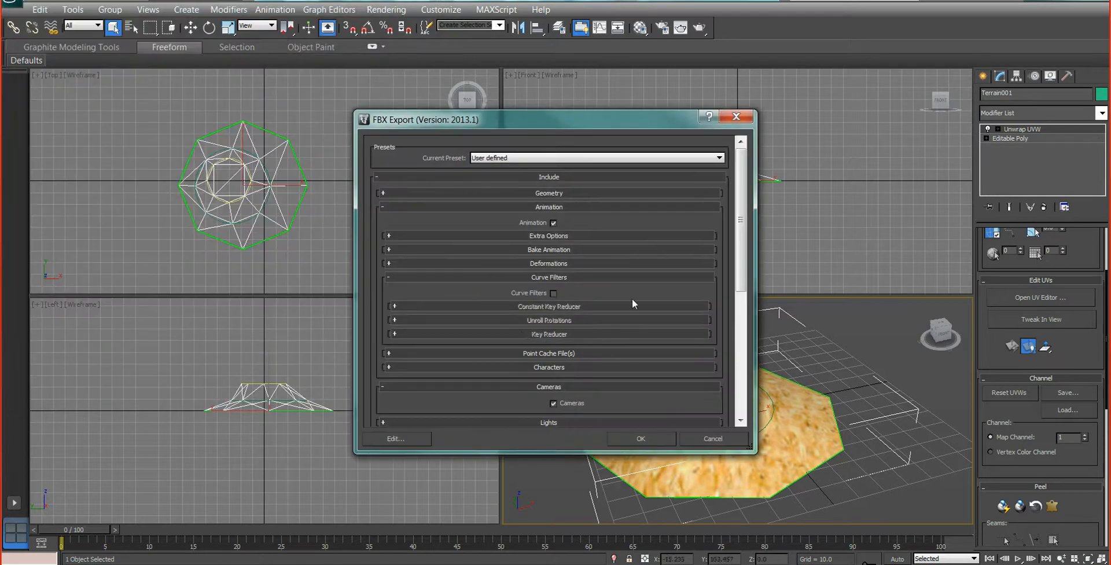
scroll(733, 292, "down", 8)
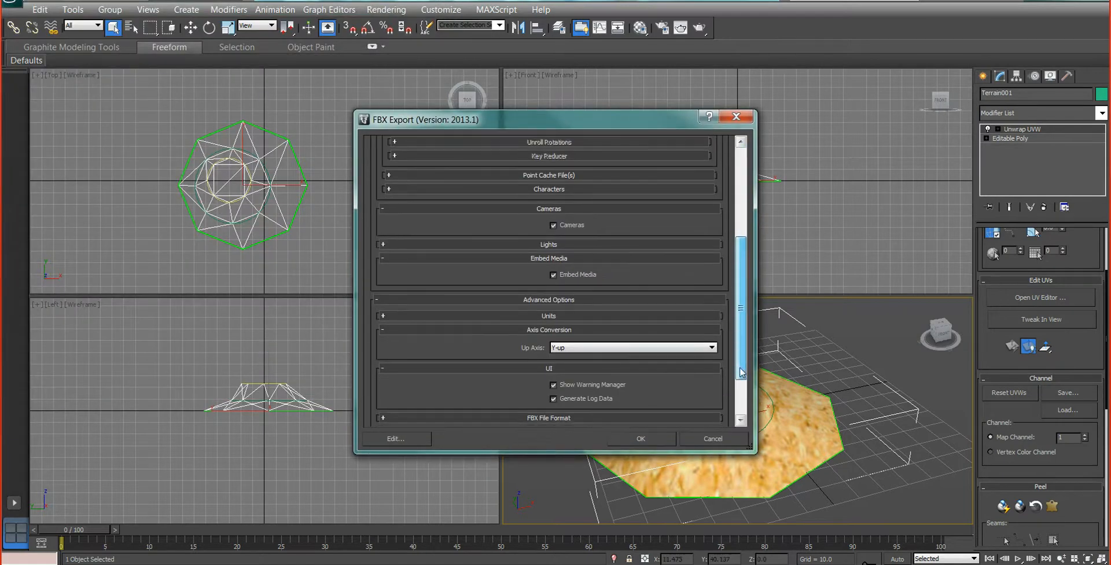
left_click(641, 439)
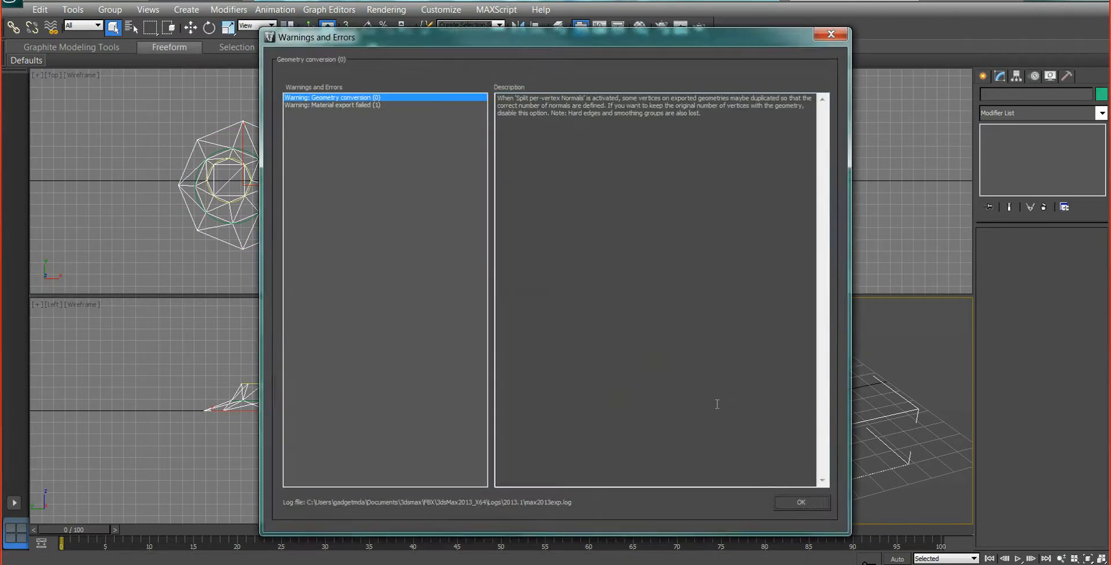
left_click(795, 501)
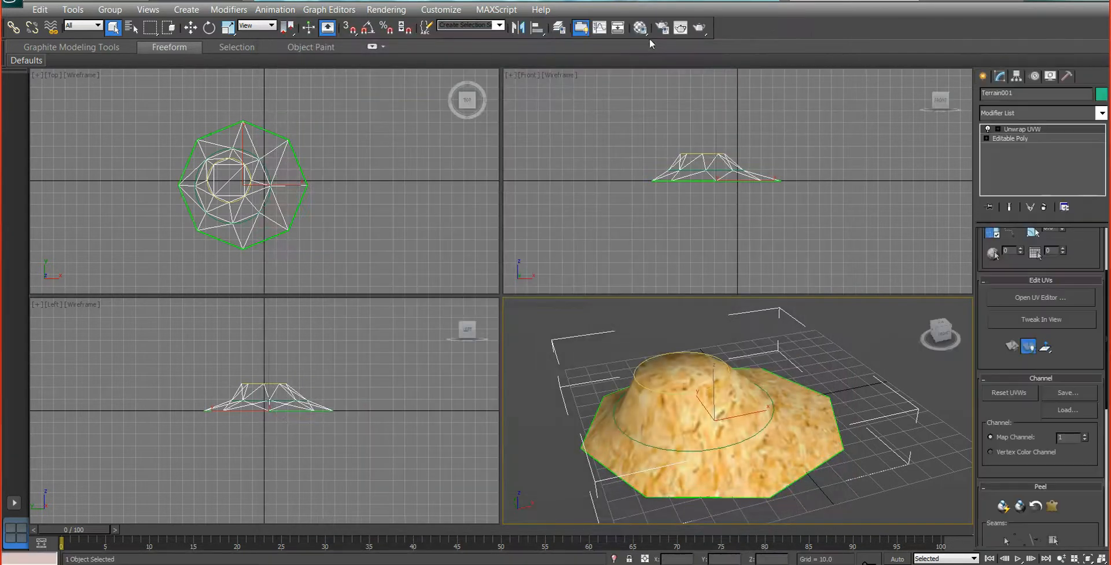
- Check the folder where the baked material's Terrain001CompleteMap bitmap is stored, leaving the file selection unchanged
left_click(640, 27)
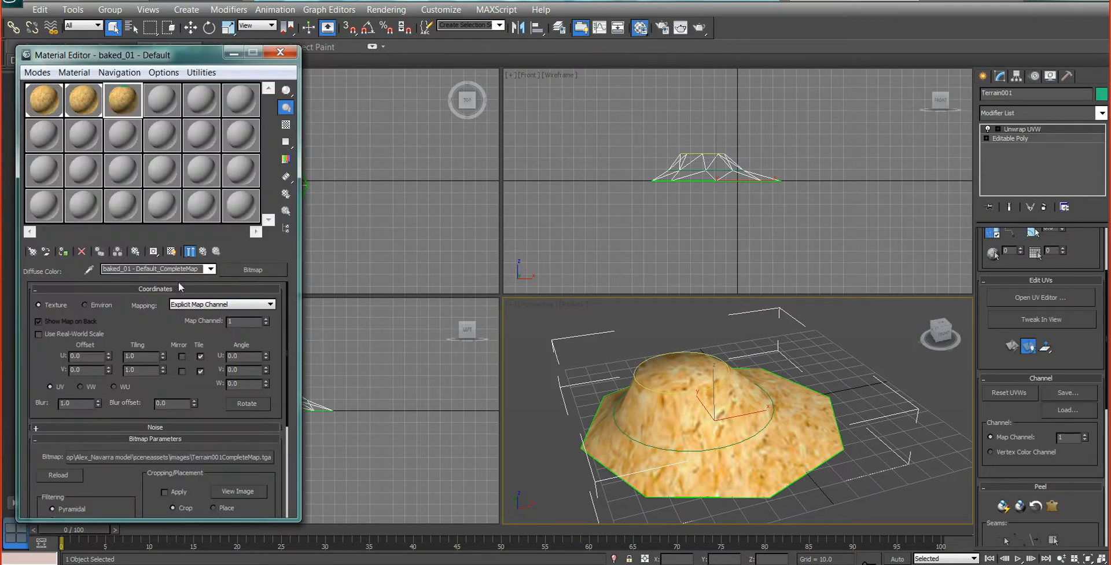
left_click(244, 457)
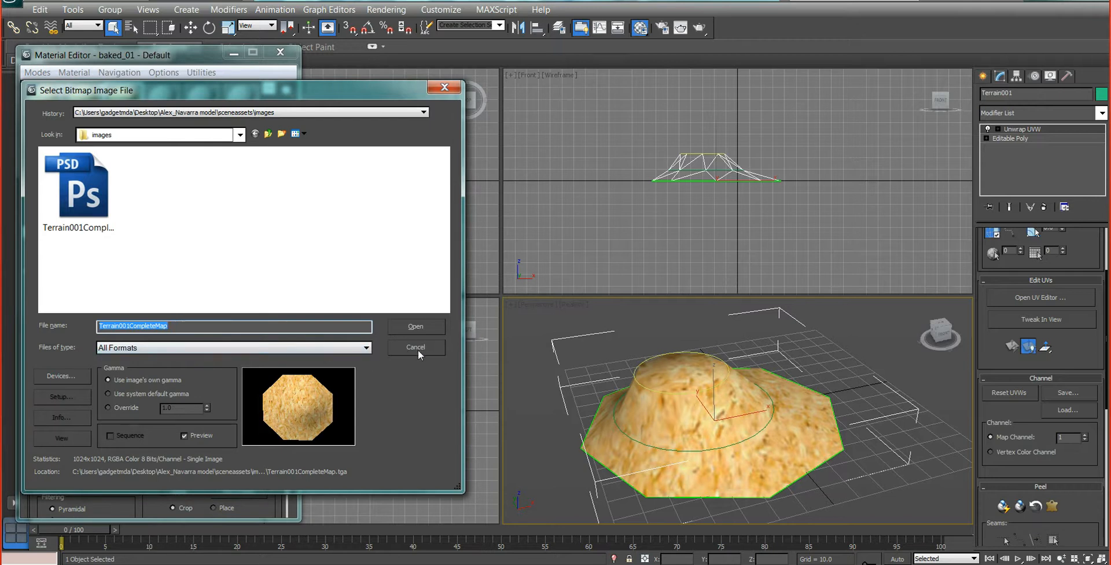
left_click(442, 345)
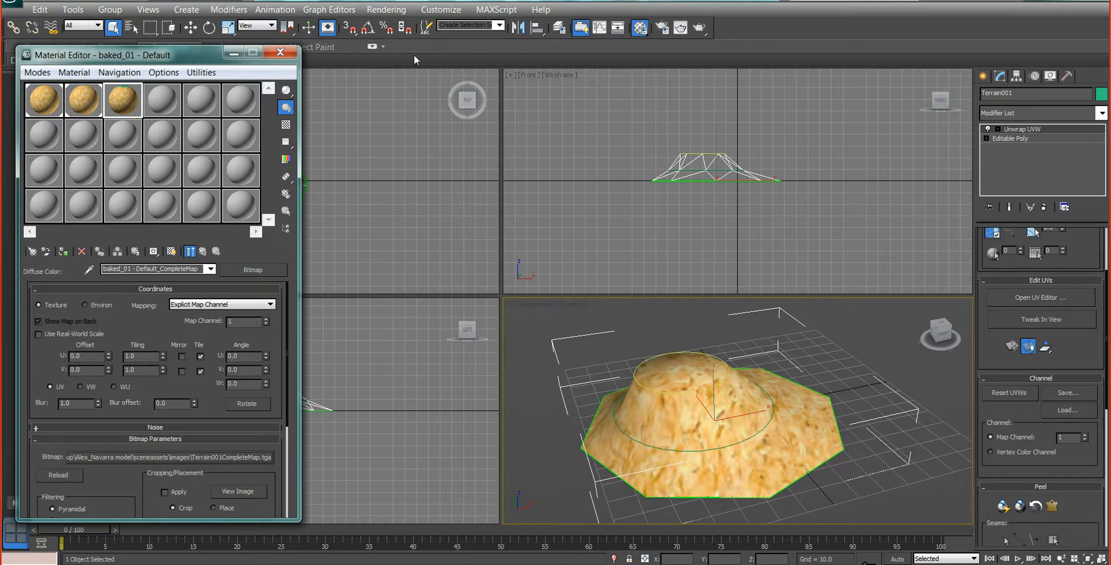
- Add a Bitmap map to the fourth sample material's diffuse colour without choosing an image, then close the Material Editor
left_click(174, 95)
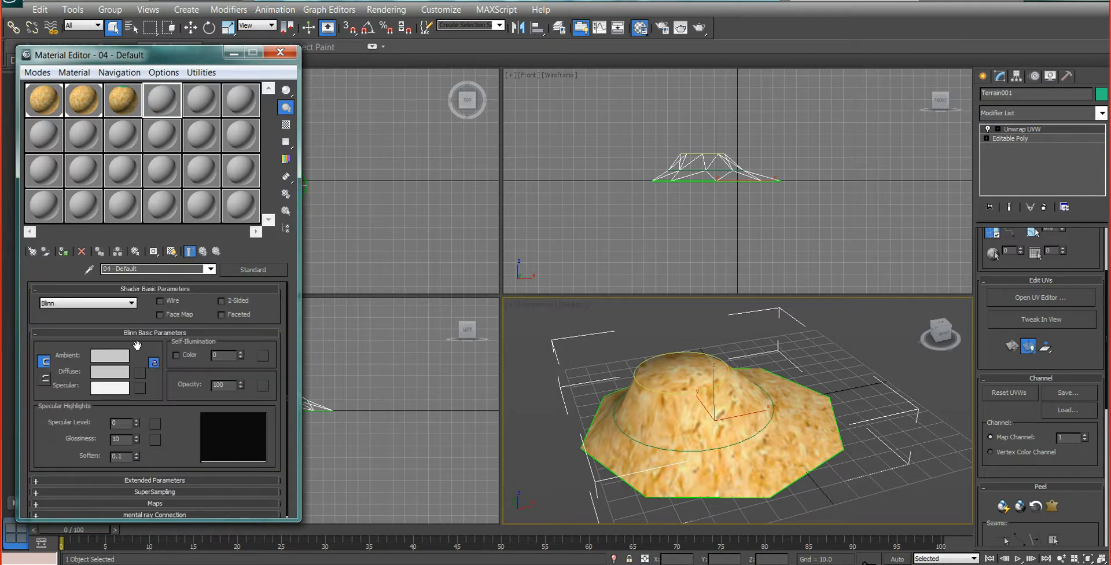
left_click(140, 371)
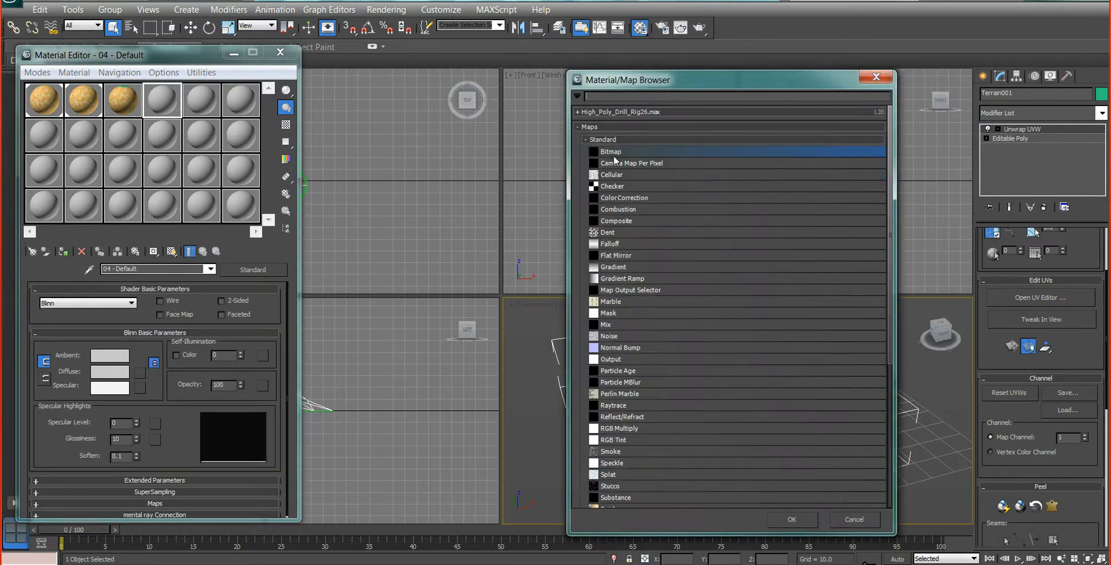
double_click(611, 152)
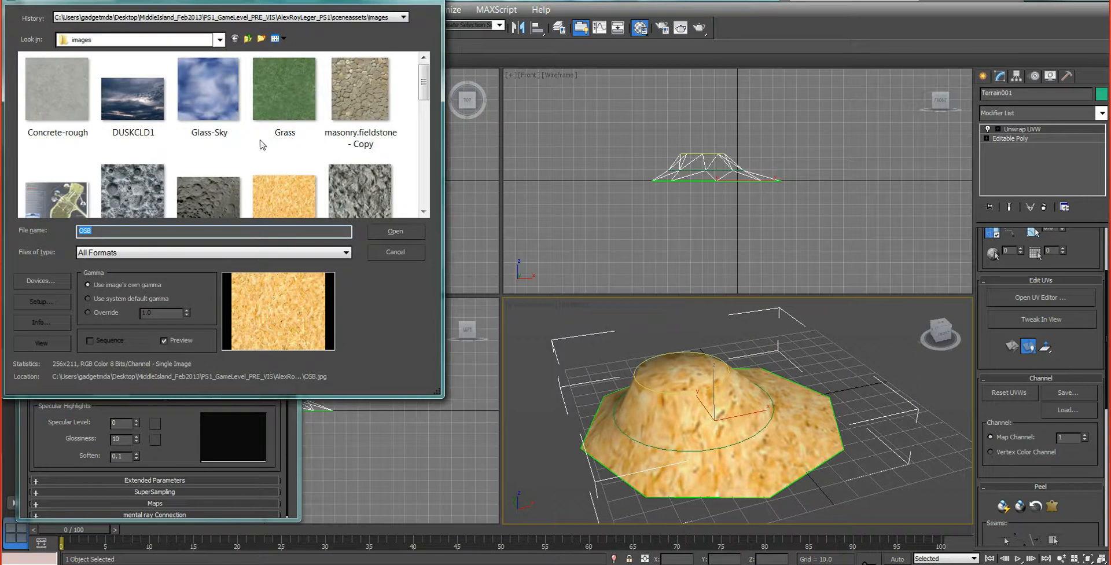
left_click(395, 251)
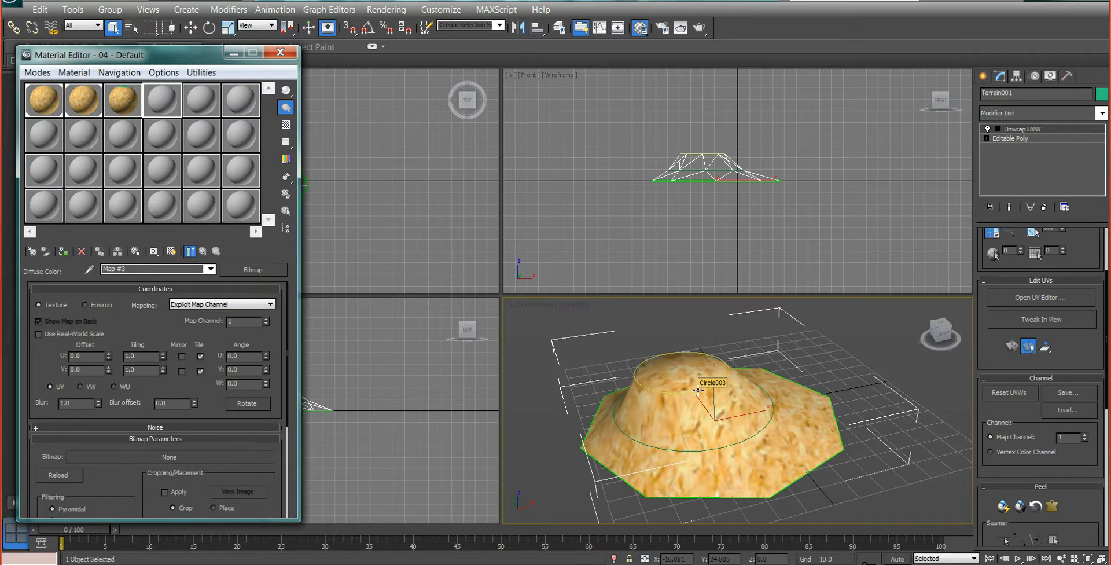
left_click(280, 52)
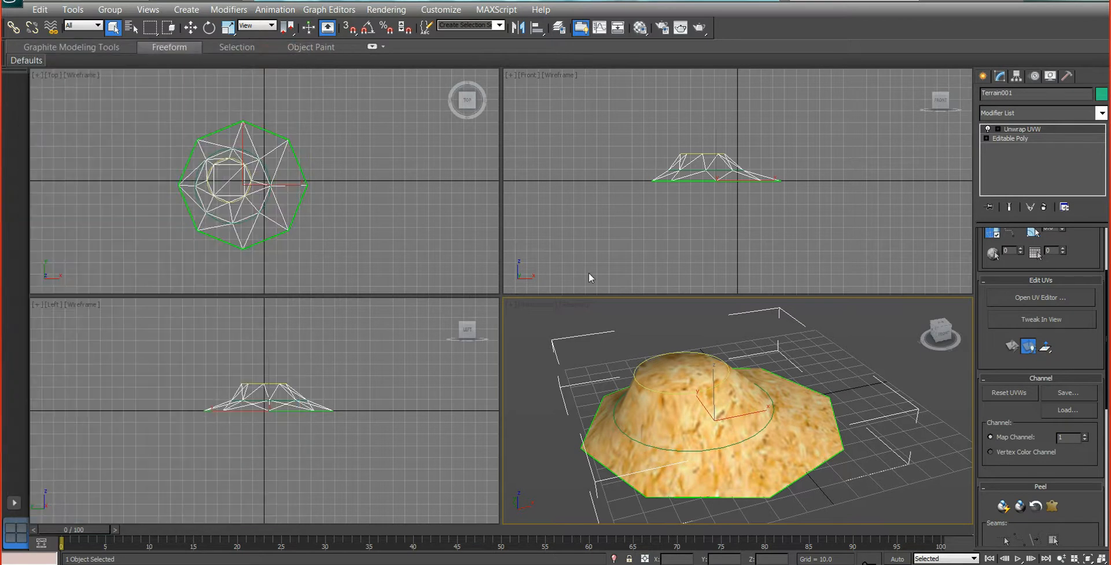